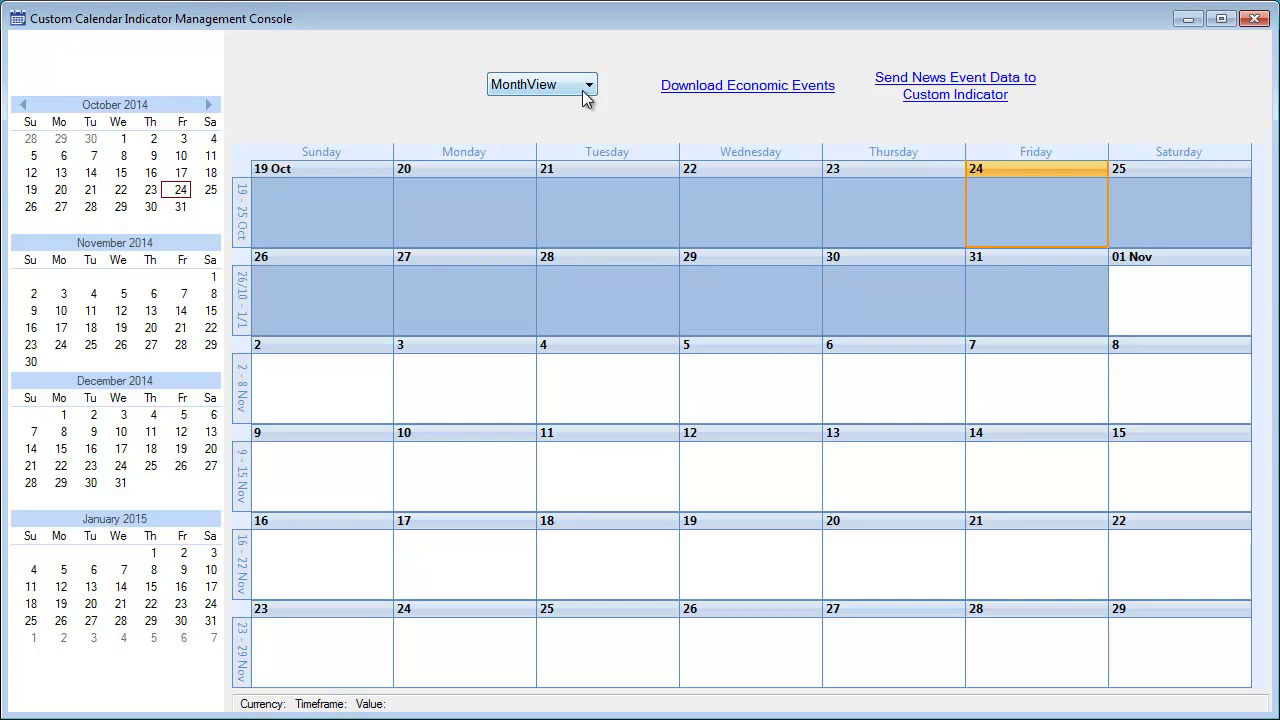
Switch the calendar from WeekView to DayView, showing Friday 24 October in hourly slots.
{"action": "left_click", "coordinate": [584, 90]}
{"action": "left_click", "coordinate": [546, 117]}
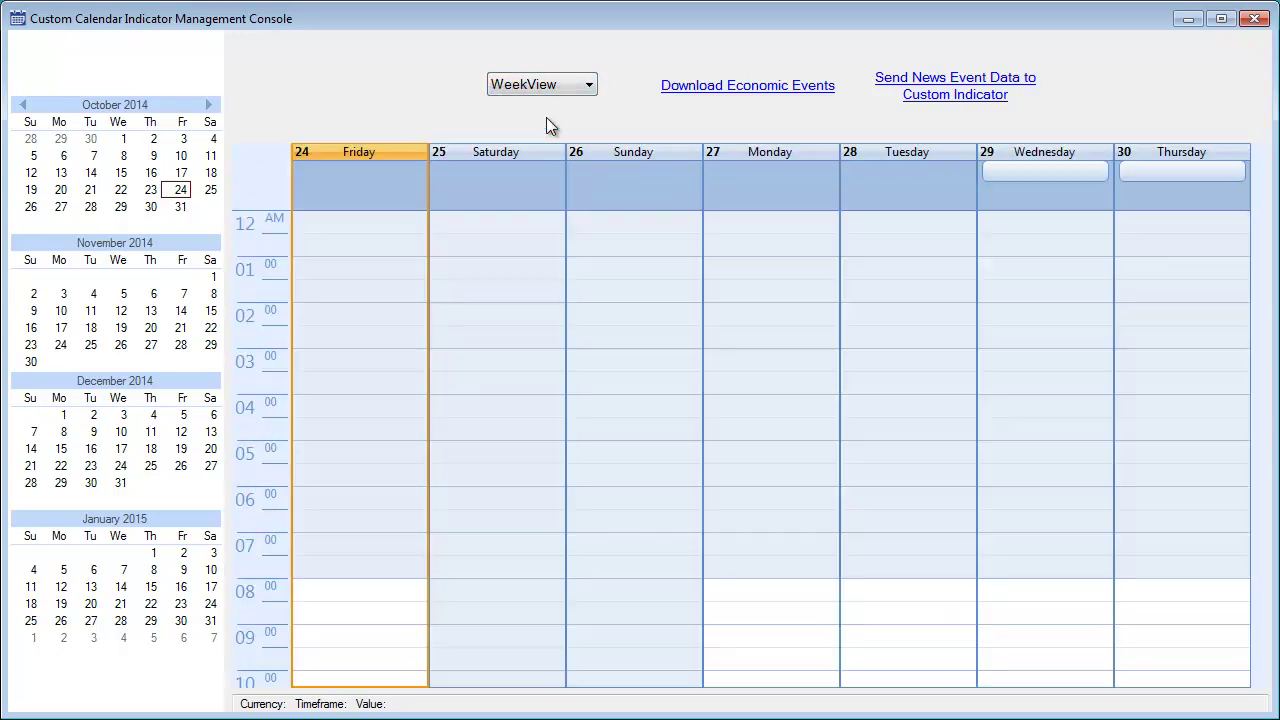
{"action": "left_click", "coordinate": [569, 86]}
{"action": "left_click", "coordinate": [534, 130]}
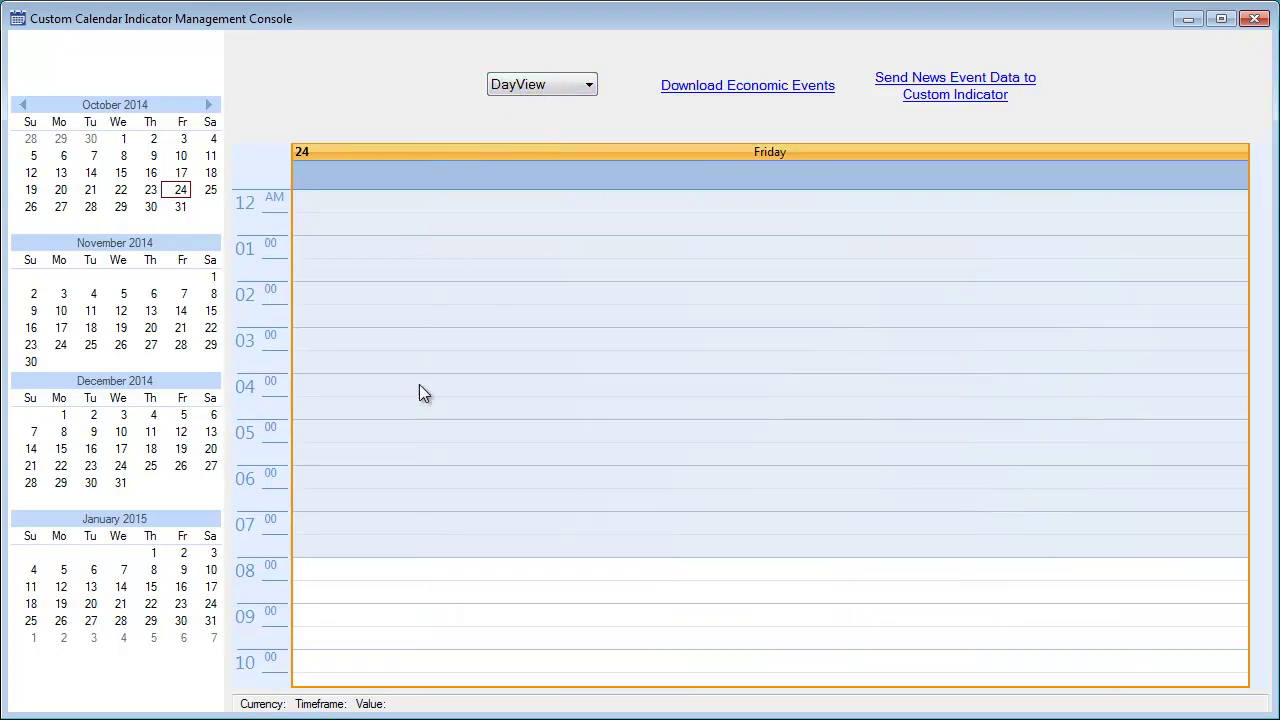
Create a Friday 08:00 event with currency ALL, timeframe ALL and value 50.
{"action": "double_click", "coordinate": [361, 572]}
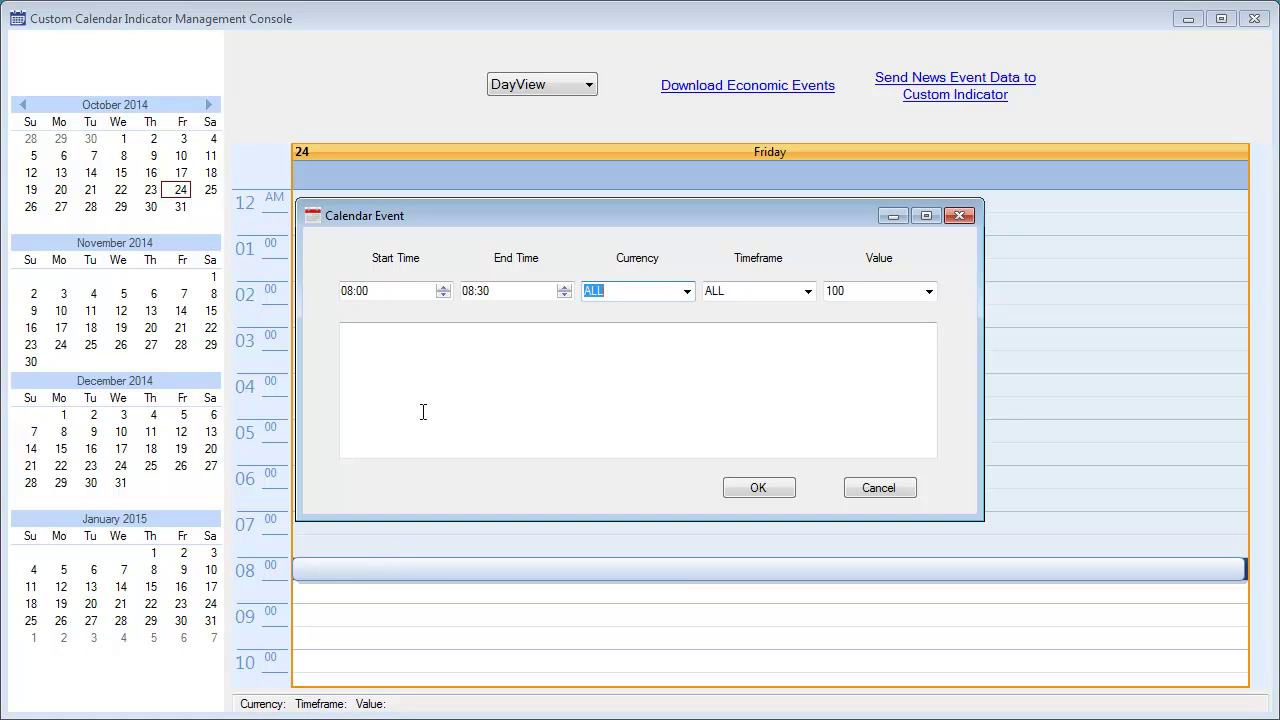
{"action": "left_click", "coordinate": [687, 292]}
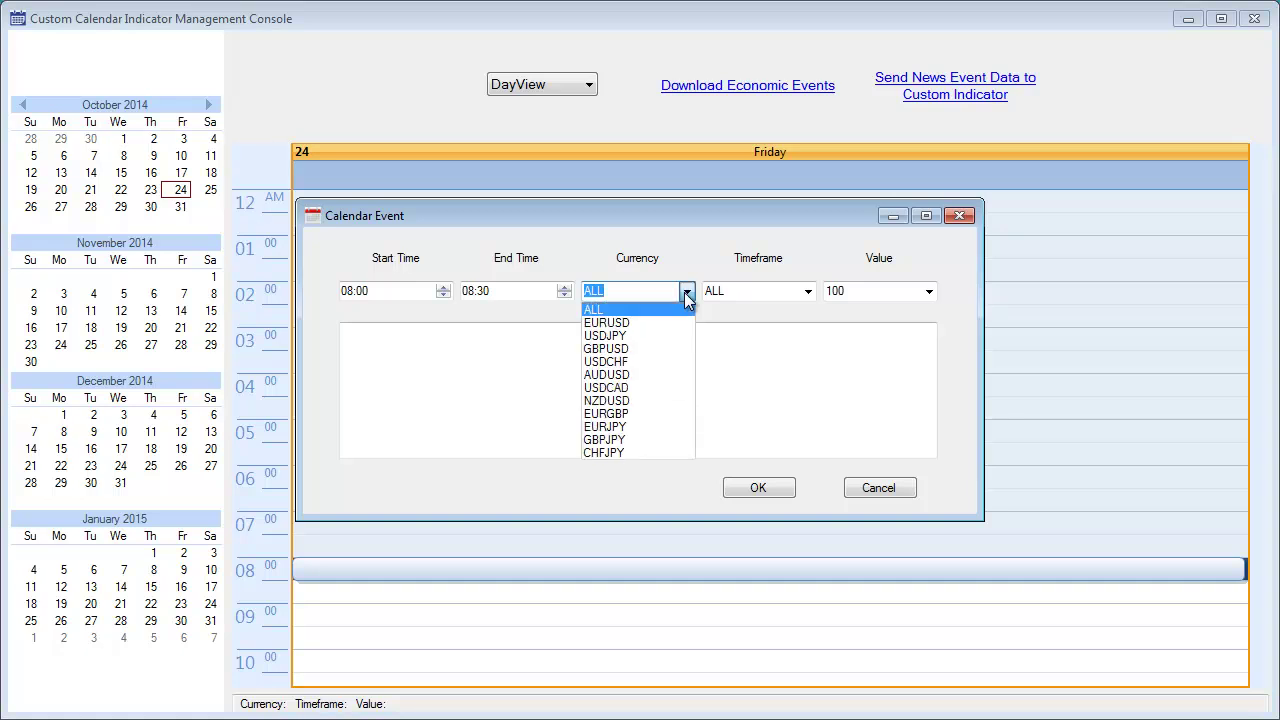
{"action": "left_click", "coordinate": [650, 310]}
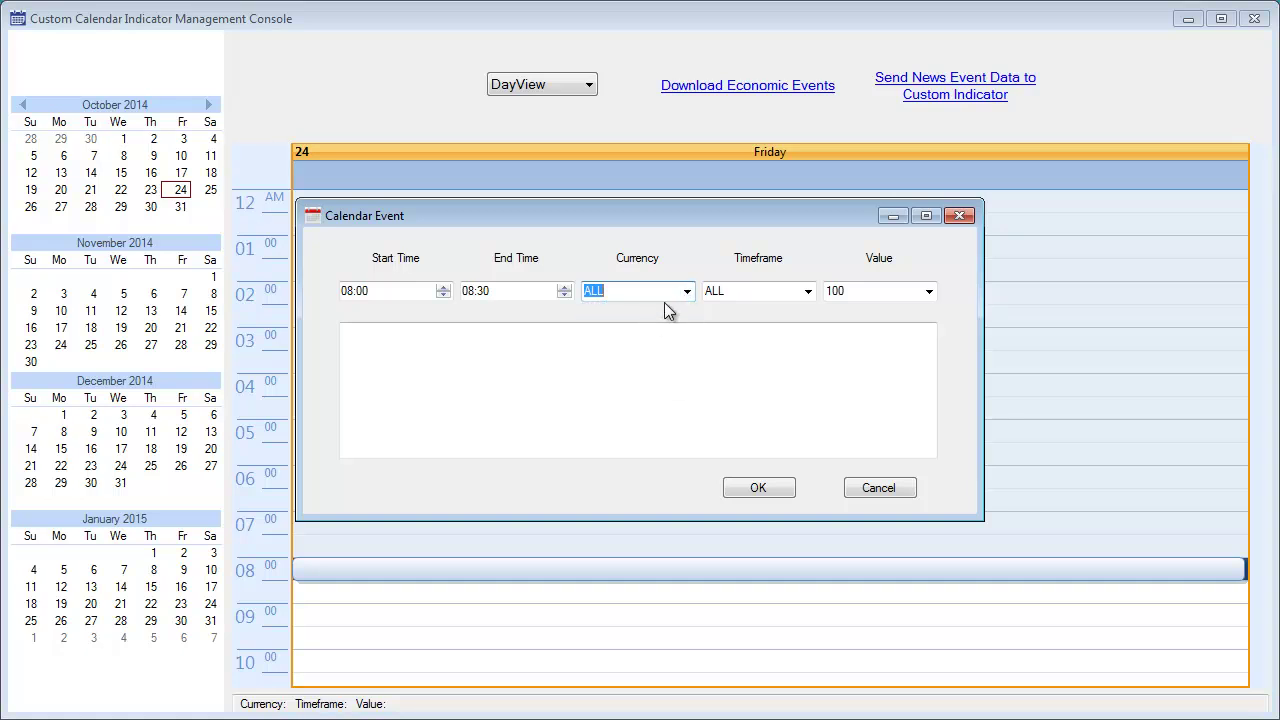
{"action": "left_click", "coordinate": [808, 292]}
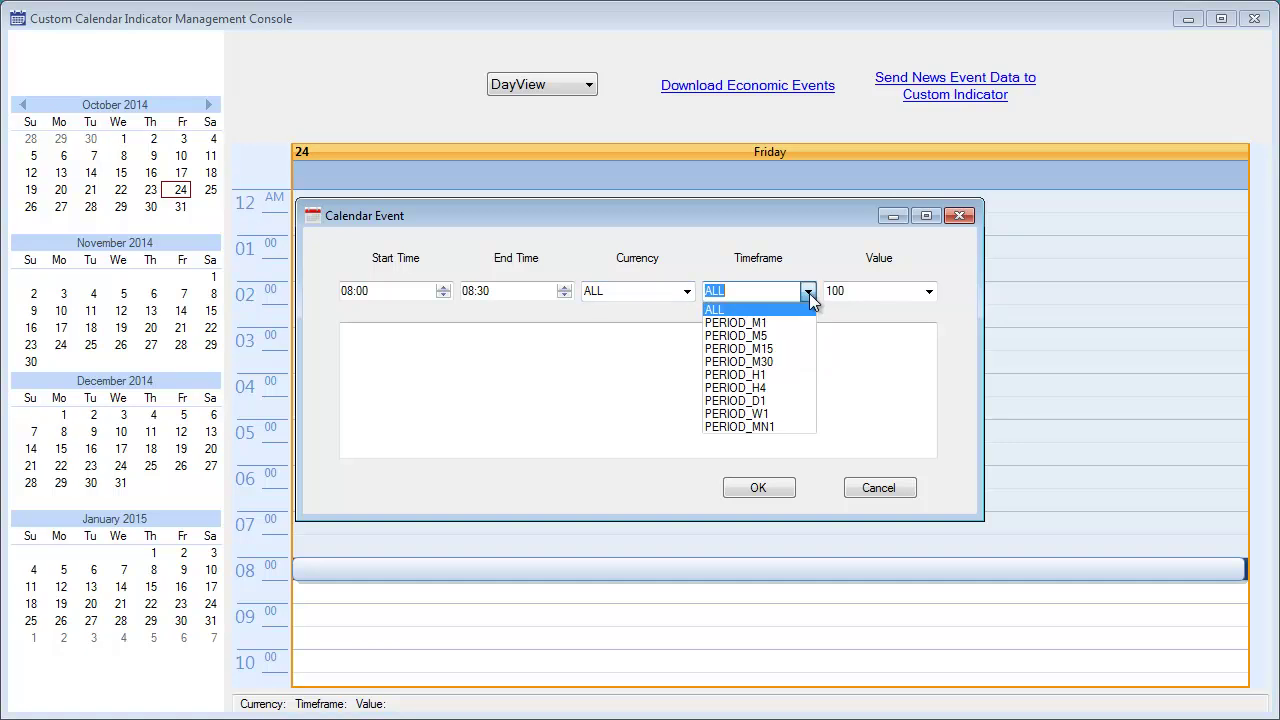
{"action": "left_click", "coordinate": [810, 300]}
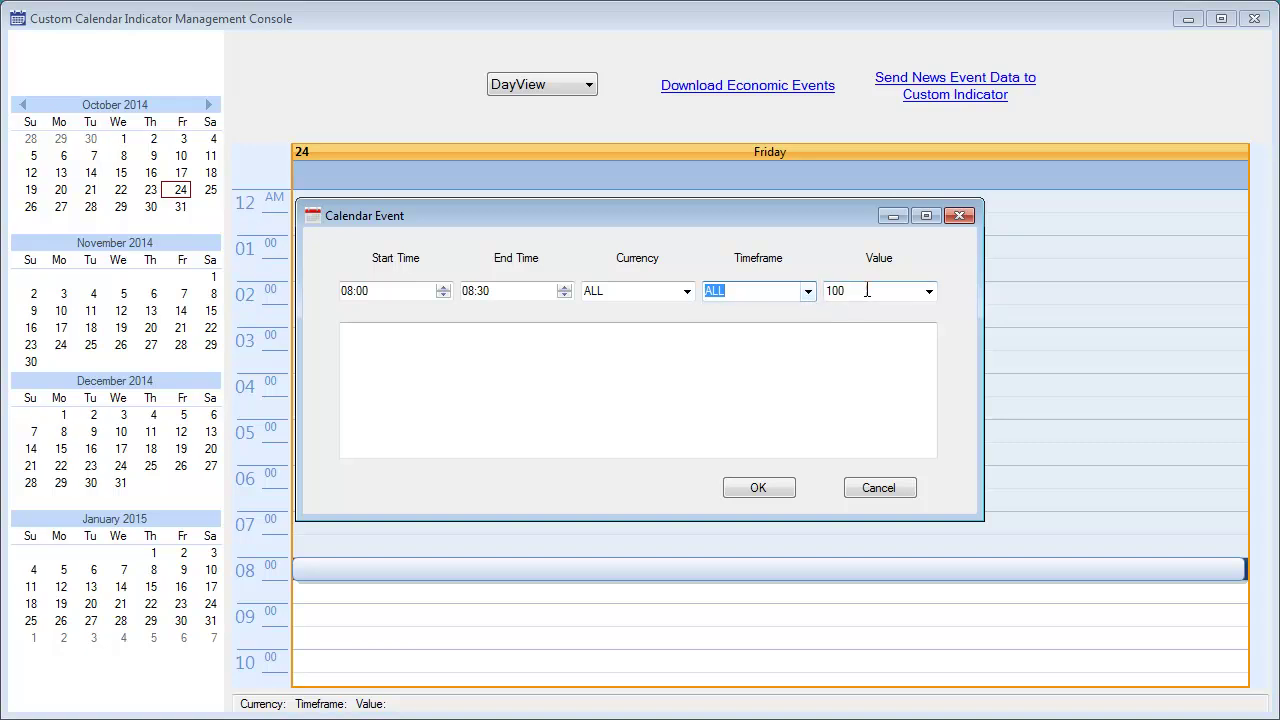
{"action": "left_click", "coordinate": [928, 292]}
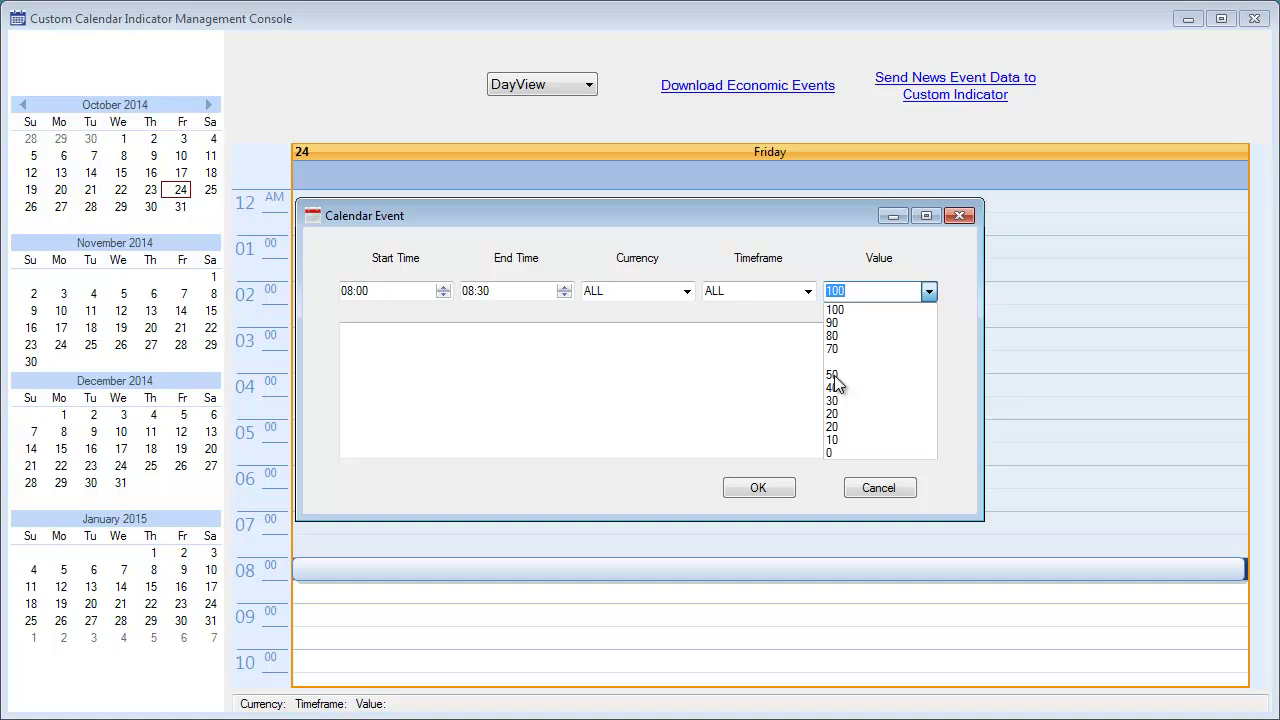
{"action": "left_click", "coordinate": [835, 378]}
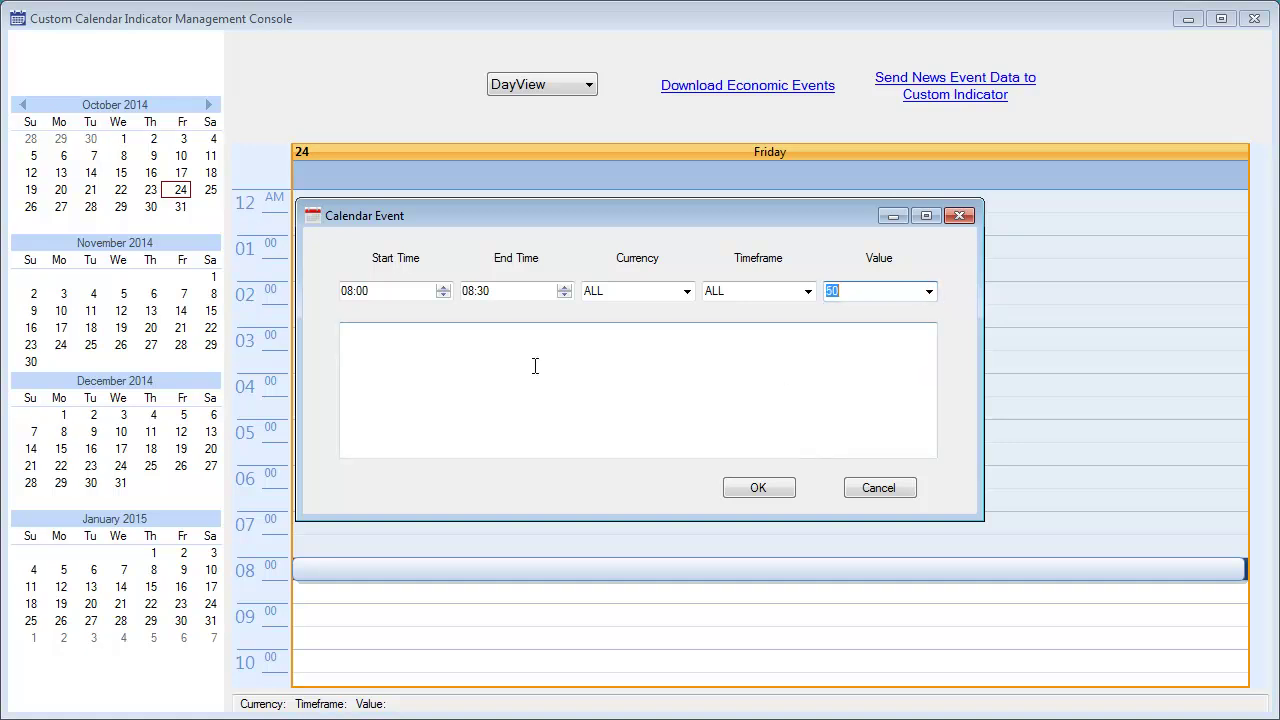
Enter 'Test News Event' as the event description.
{"action": "left_click", "coordinate": [368, 346]}
{"action": "type", "text": "T"}
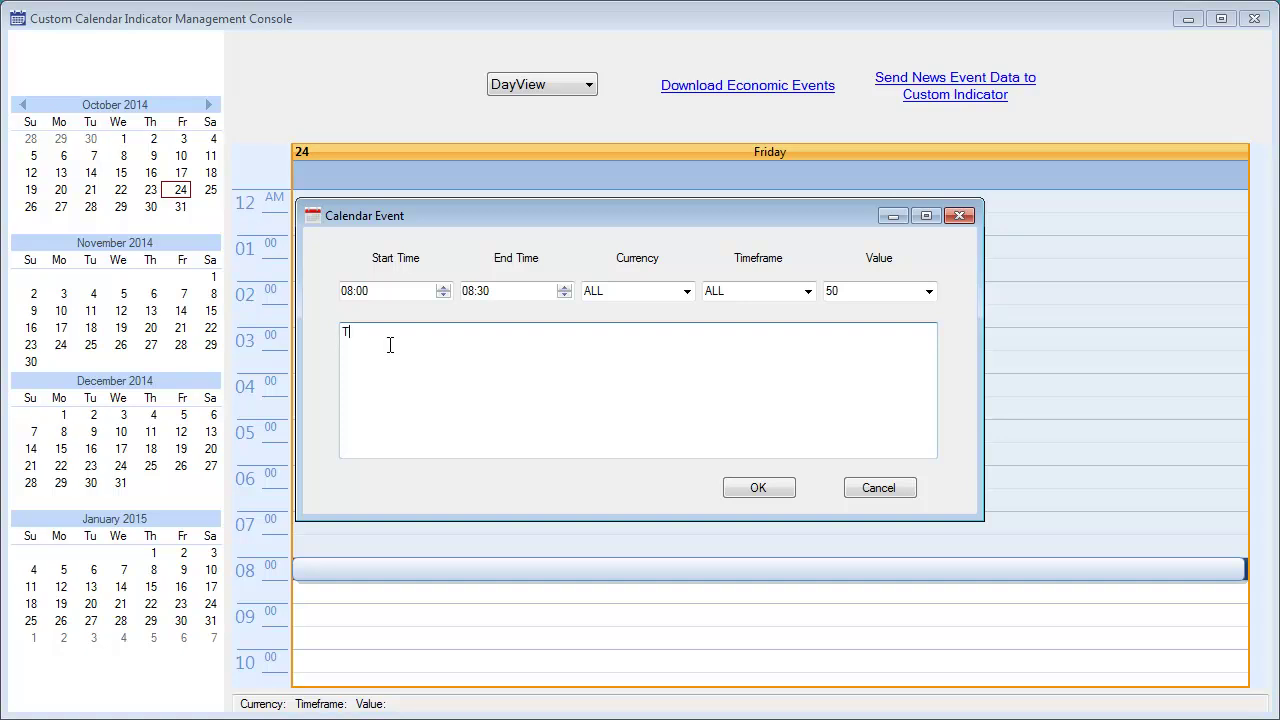
{"action": "type", "text": "est "}
{"action": "type", "text": "News W"}
{"action": "type", "text": "eek"}
{"action": "key", "text": "BackSpace"}
{"action": "key", "text": "BackSpace"}
{"action": "key", "text": "BackSpace"}
{"action": "key", "text": "BackSpace"}
{"action": "type", "text": "Event"}
Confirm the 08:00 event and save the event data over custcal.csv.
{"action": "left_click", "coordinate": [745, 487]}
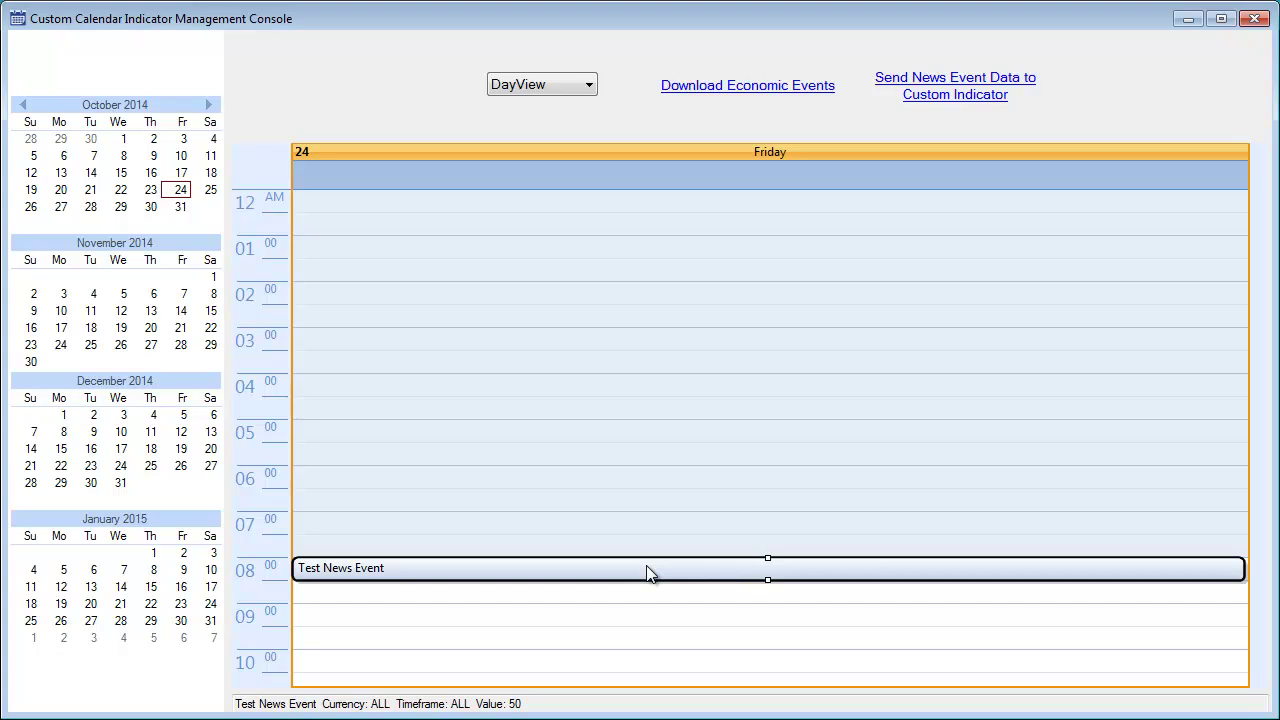
{"action": "left_click", "coordinate": [744, 583]}
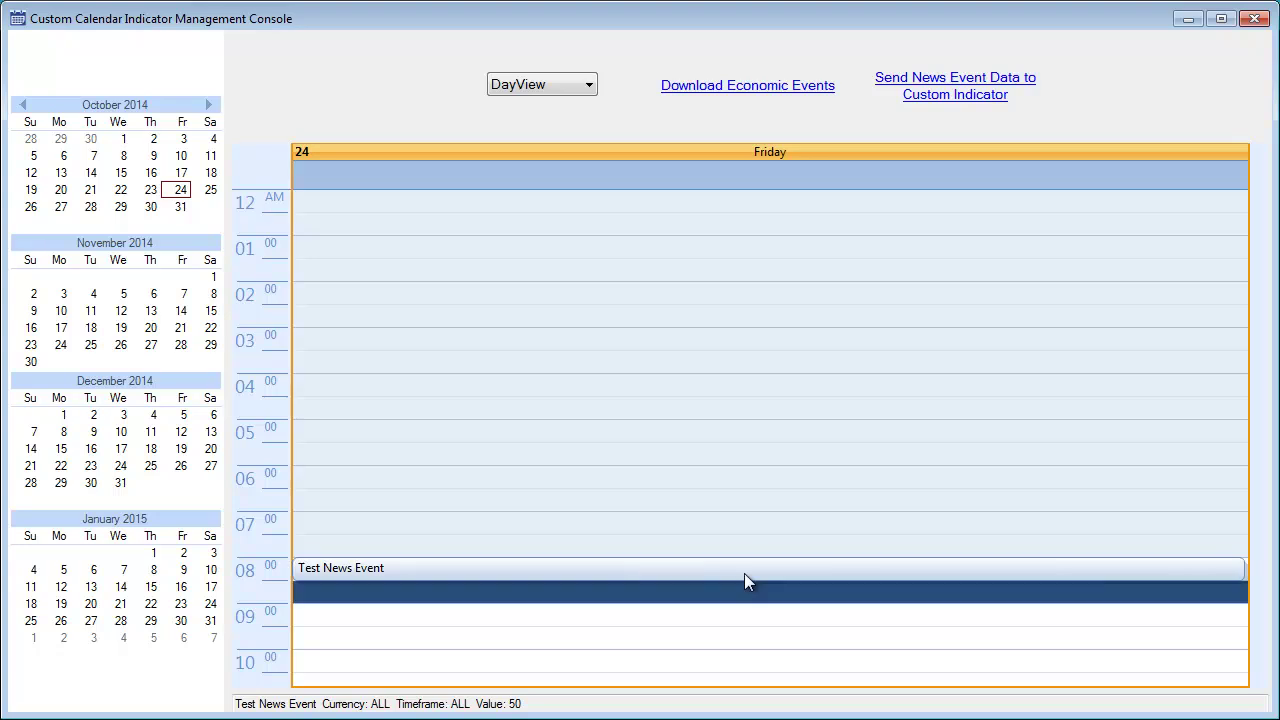
{"action": "left_click", "coordinate": [960, 93]}
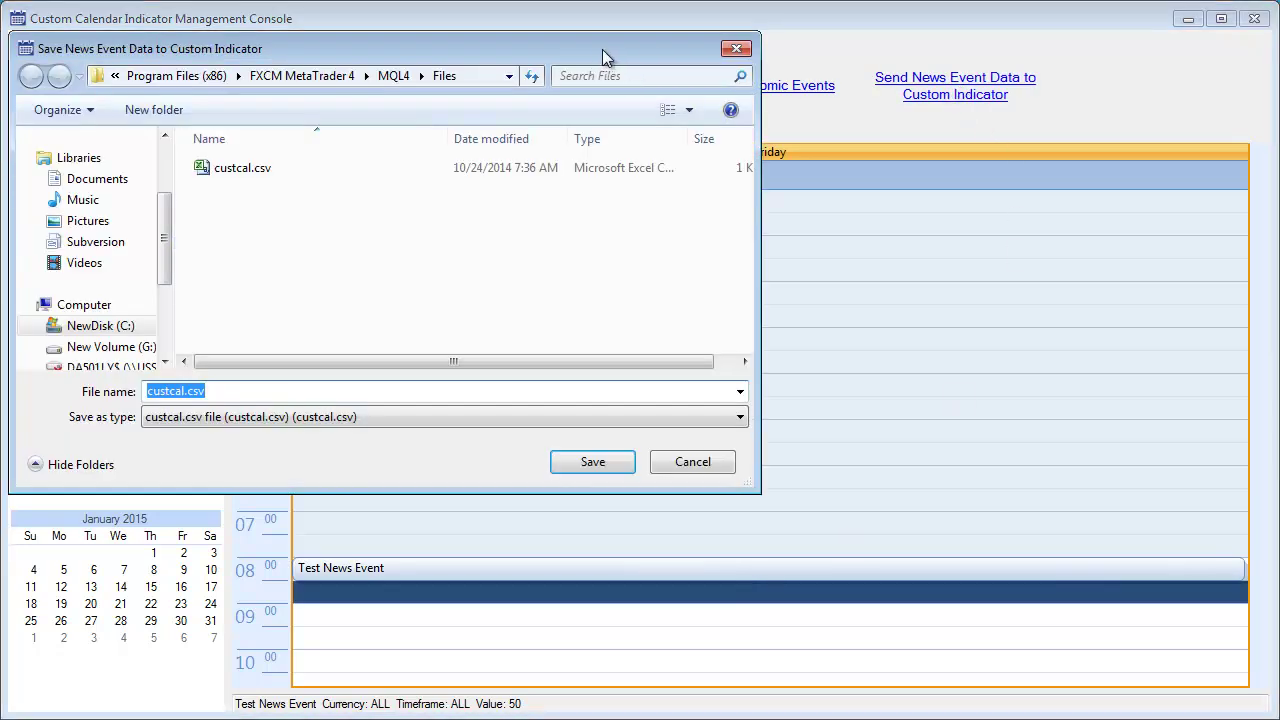
{"action": "left_click_drag", "start_coordinate": [602, 49], "coordinate": [918, 160]}
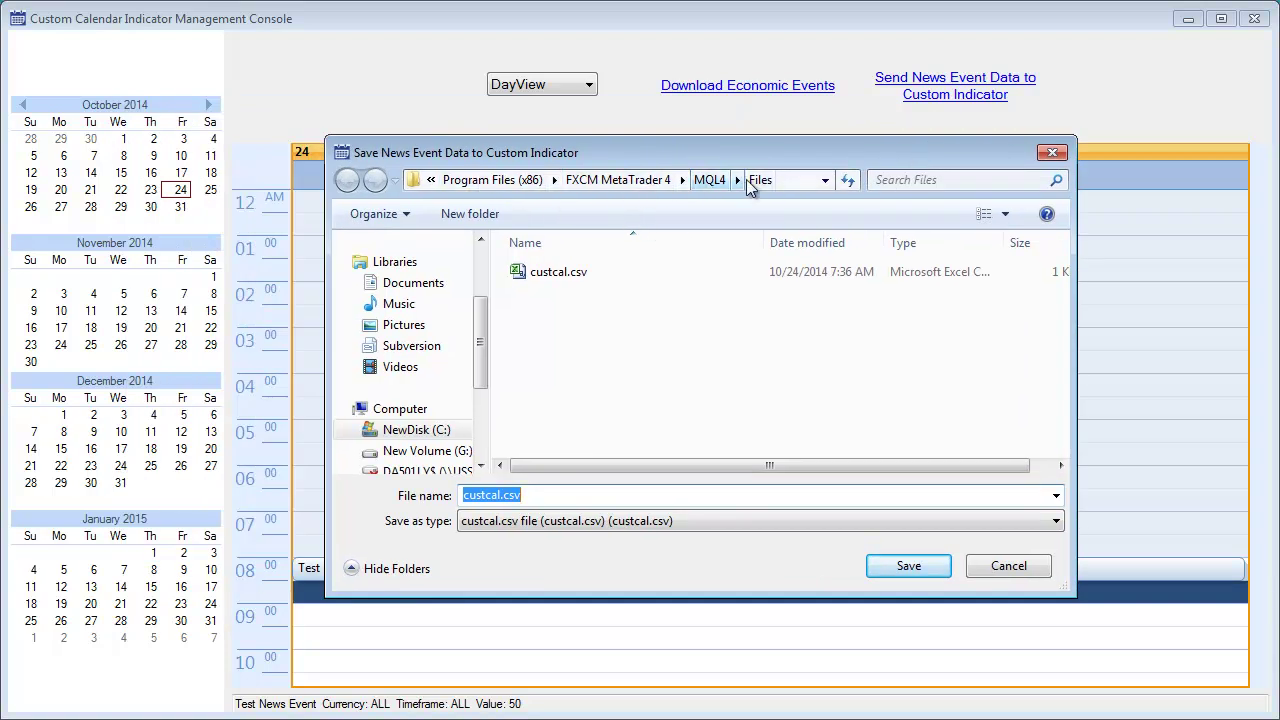
{"action": "left_click", "coordinate": [575, 285]}
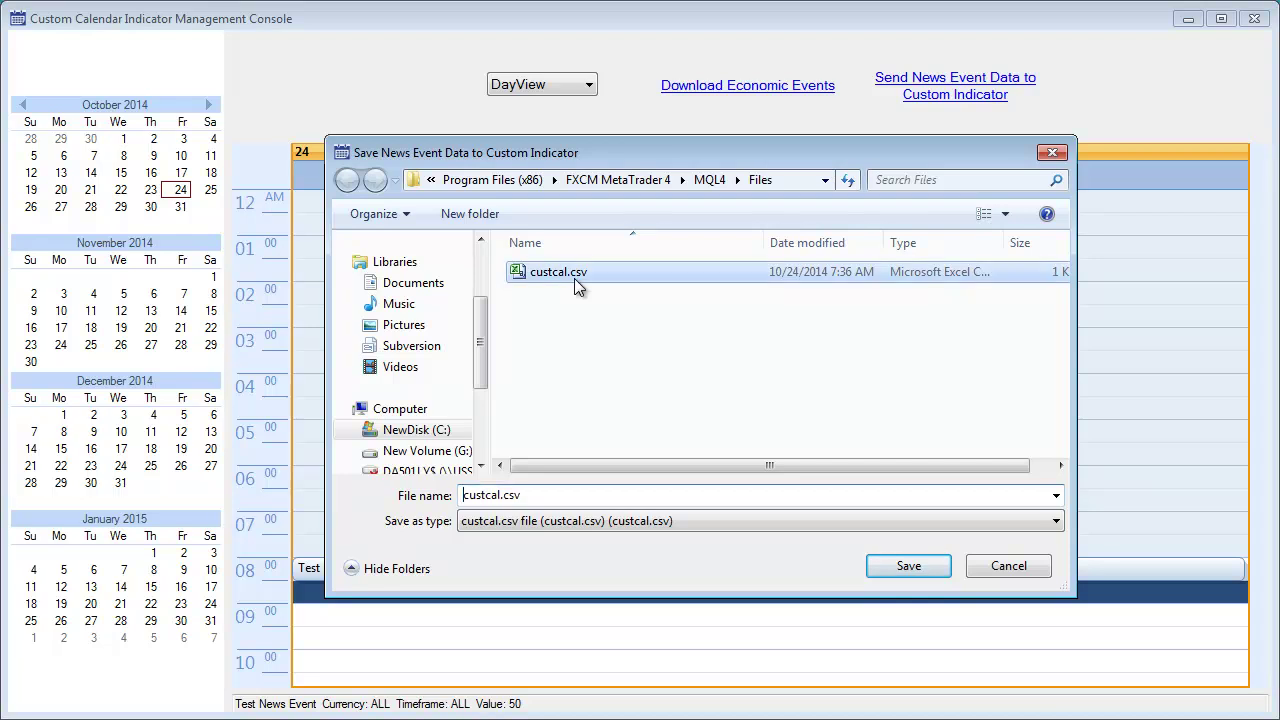
{"action": "left_click", "coordinate": [909, 566]}
{"action": "left_click", "coordinate": [765, 461]}
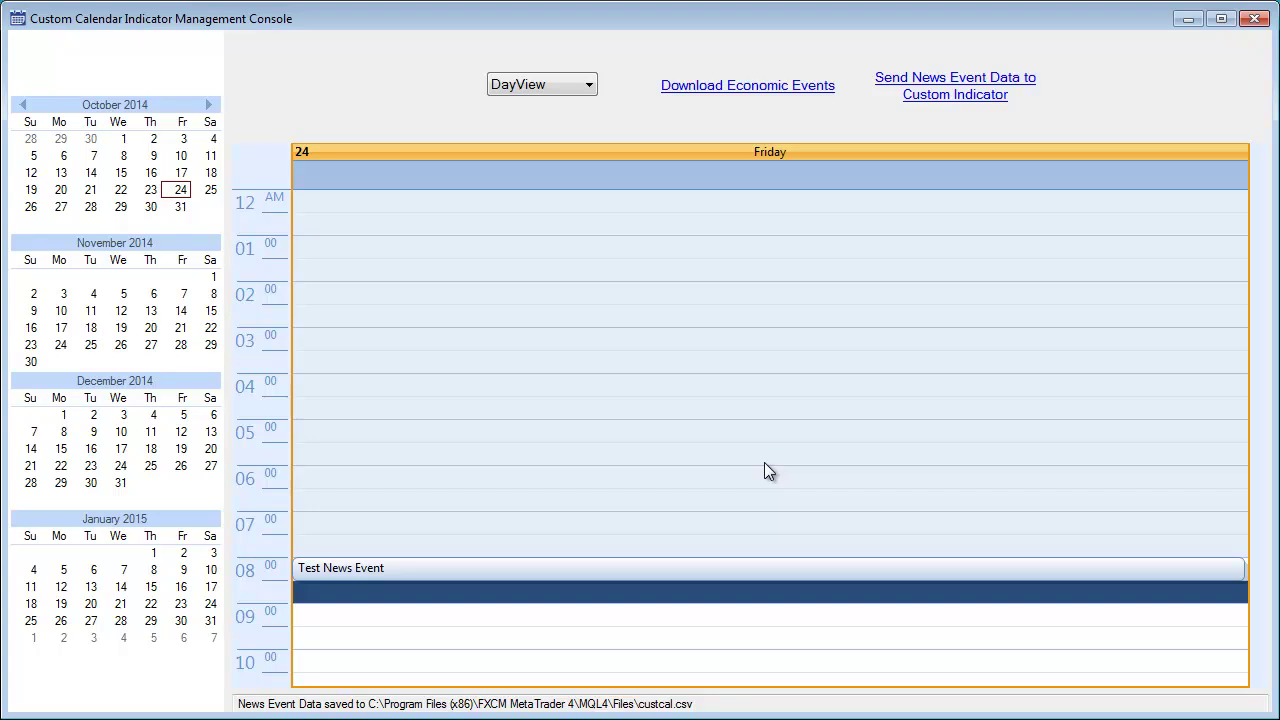
Switch to WeekView and add all downloaded economic events for Friday 24 October.
{"action": "left_click", "coordinate": [571, 86]}
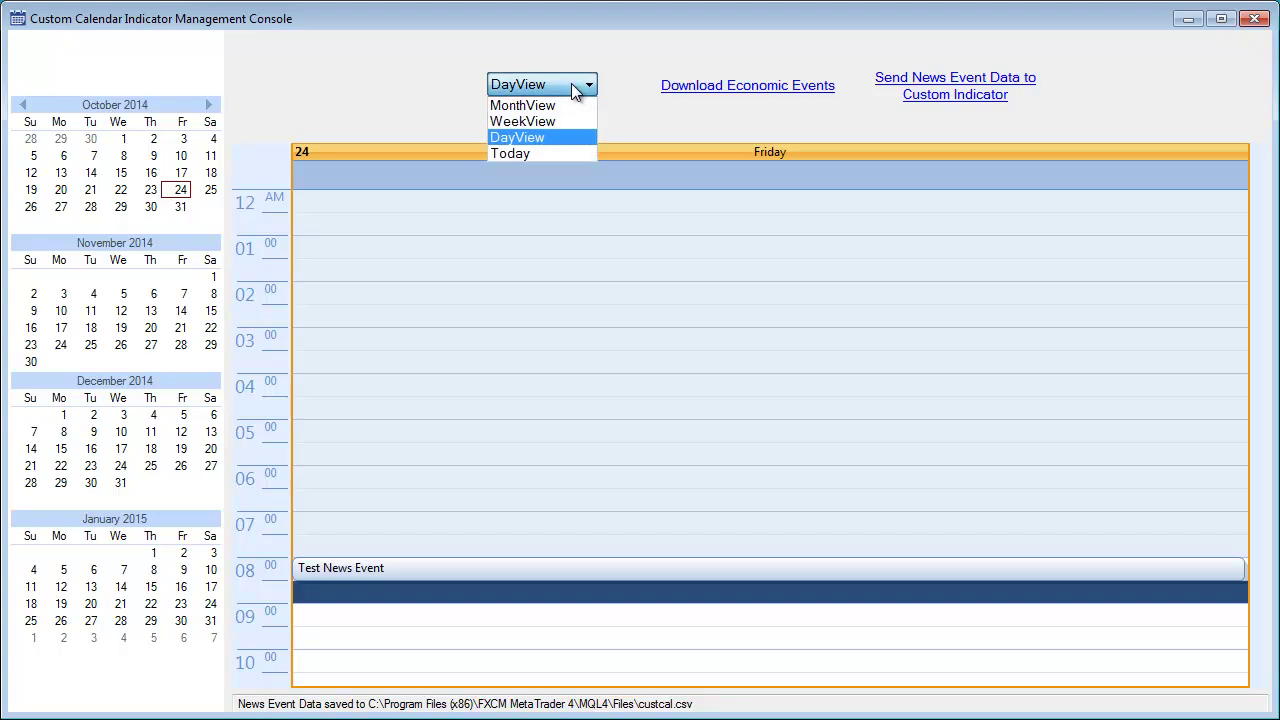
{"action": "left_click", "coordinate": [541, 124]}
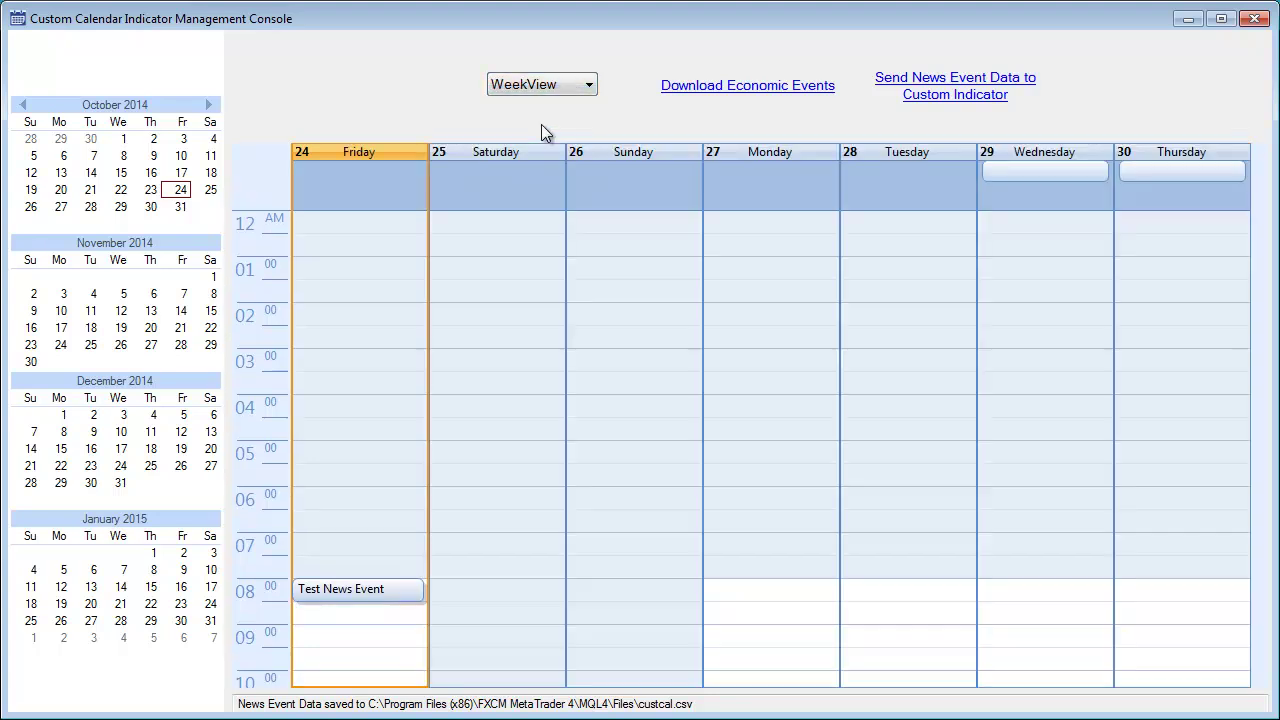
{"action": "left_click", "coordinate": [718, 90]}
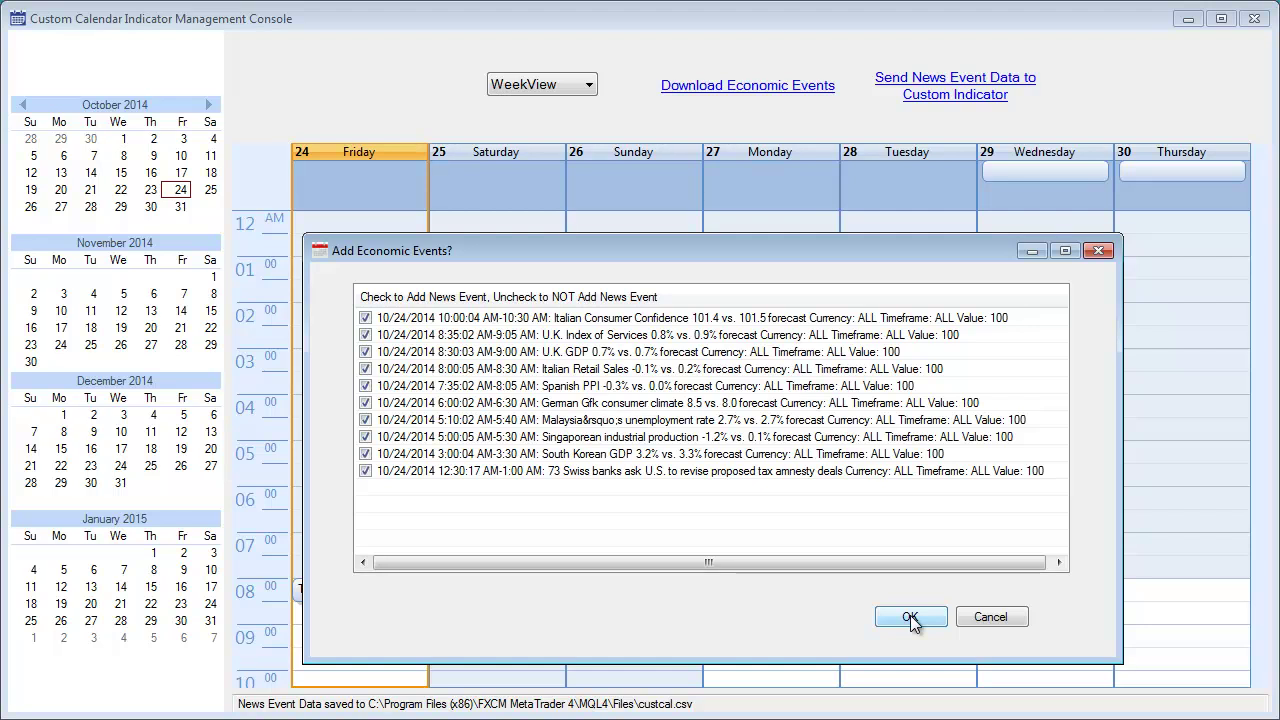
{"action": "left_click", "coordinate": [910, 618]}
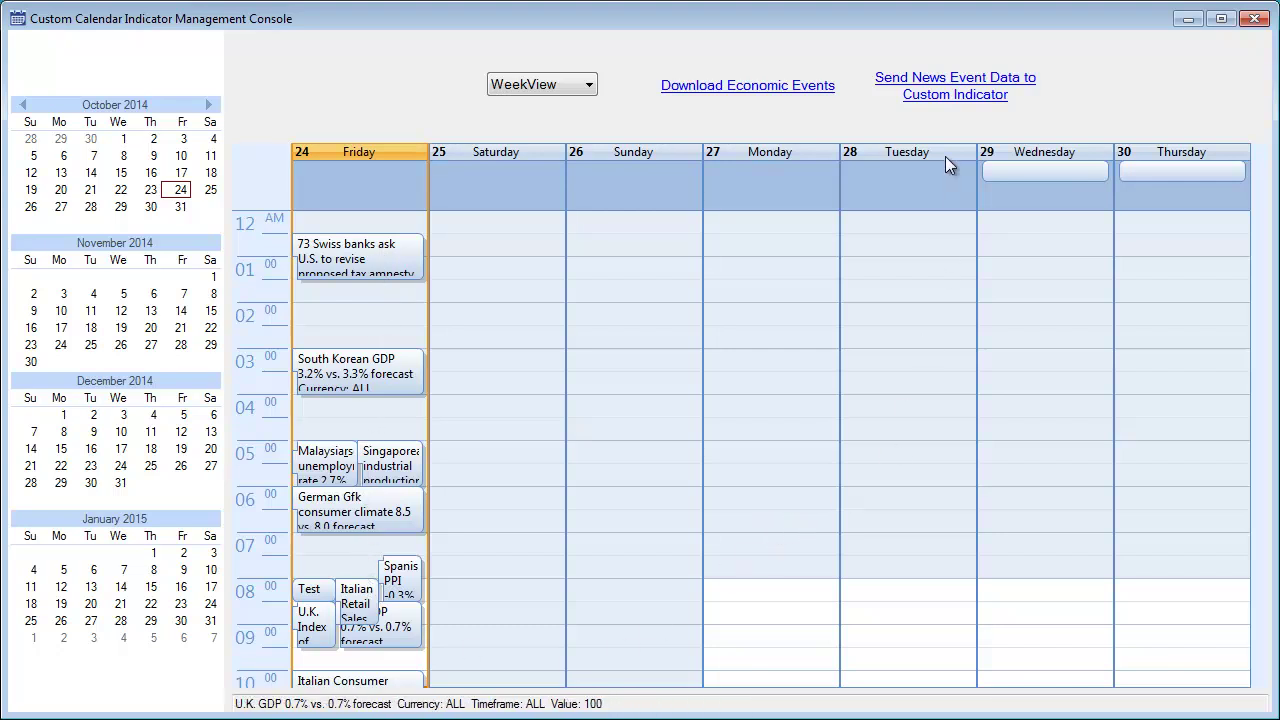
Send the updated events to the custom indicator, replacing custcal.csv.
{"action": "left_click", "coordinate": [940, 100]}
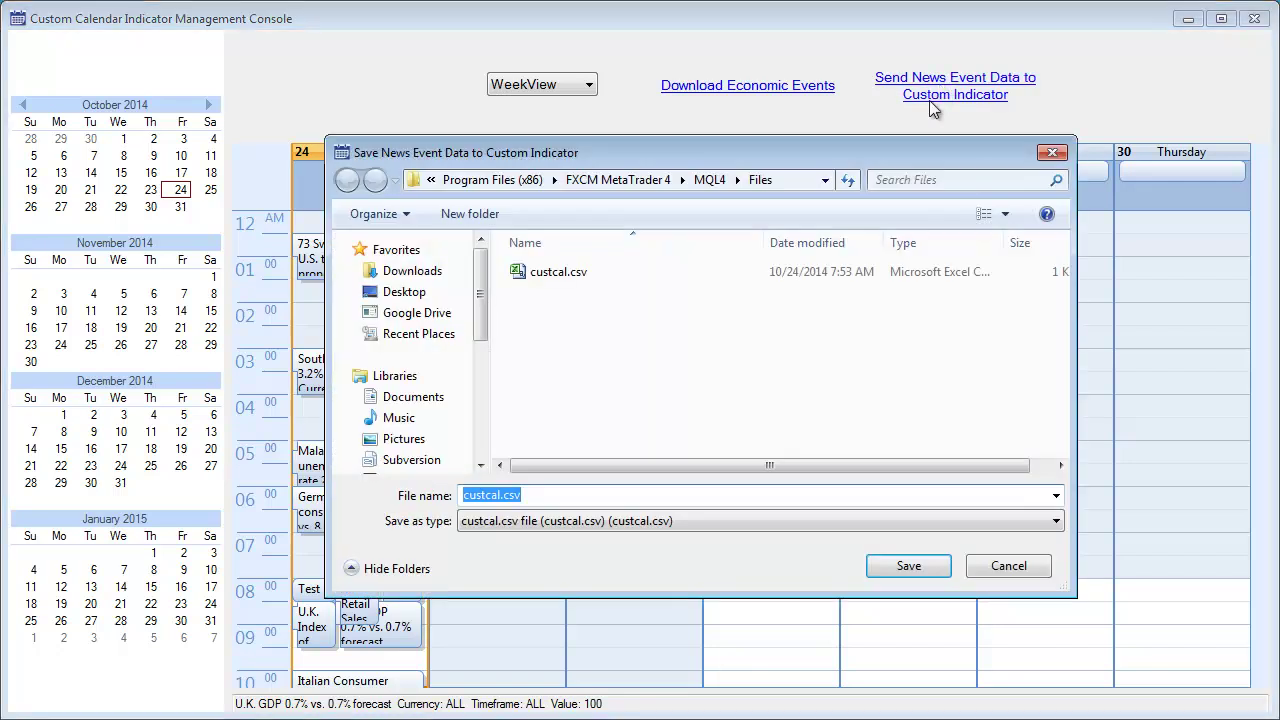
{"action": "left_click", "coordinate": [582, 292]}
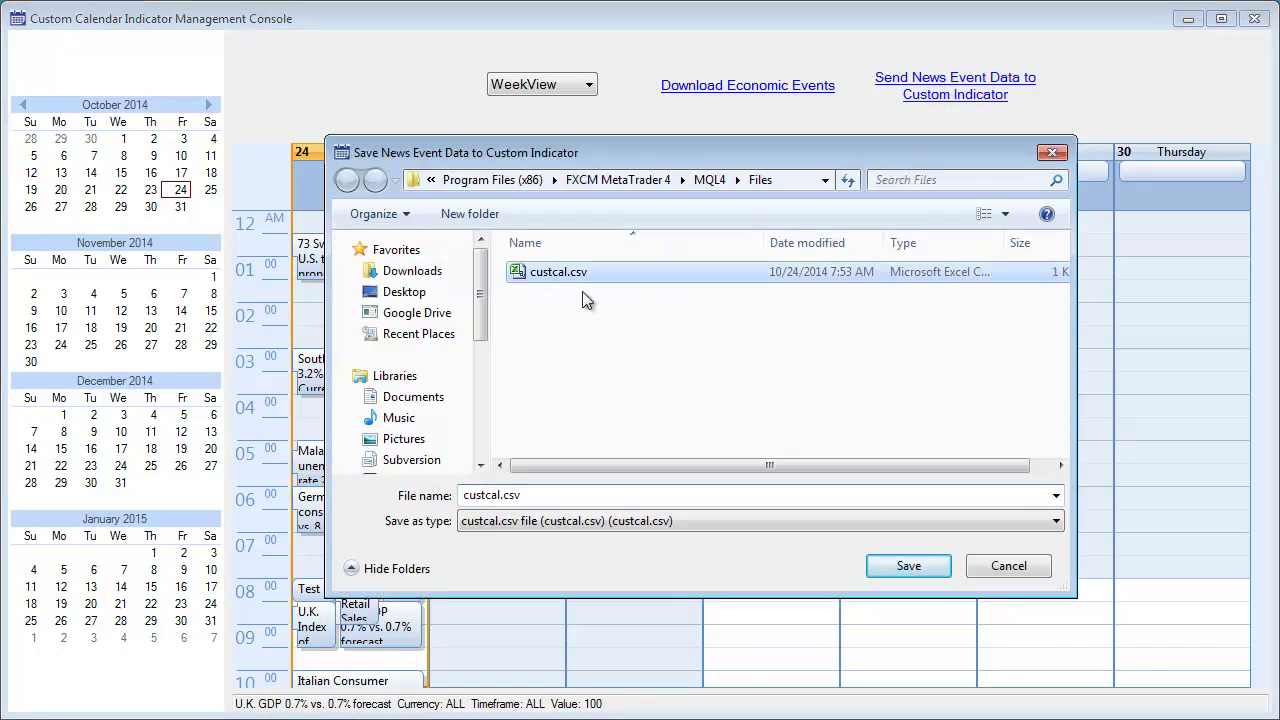
{"action": "left_click", "coordinate": [903, 566]}
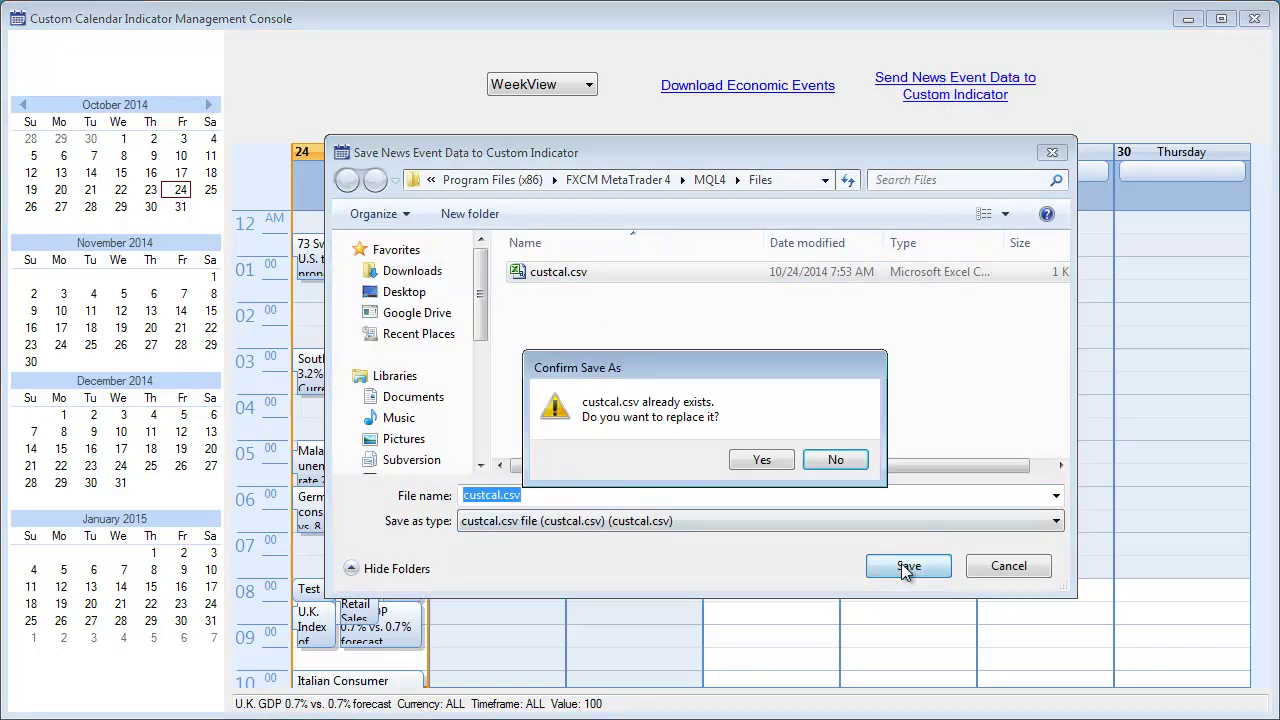
{"action": "left_click", "coordinate": [762, 461]}
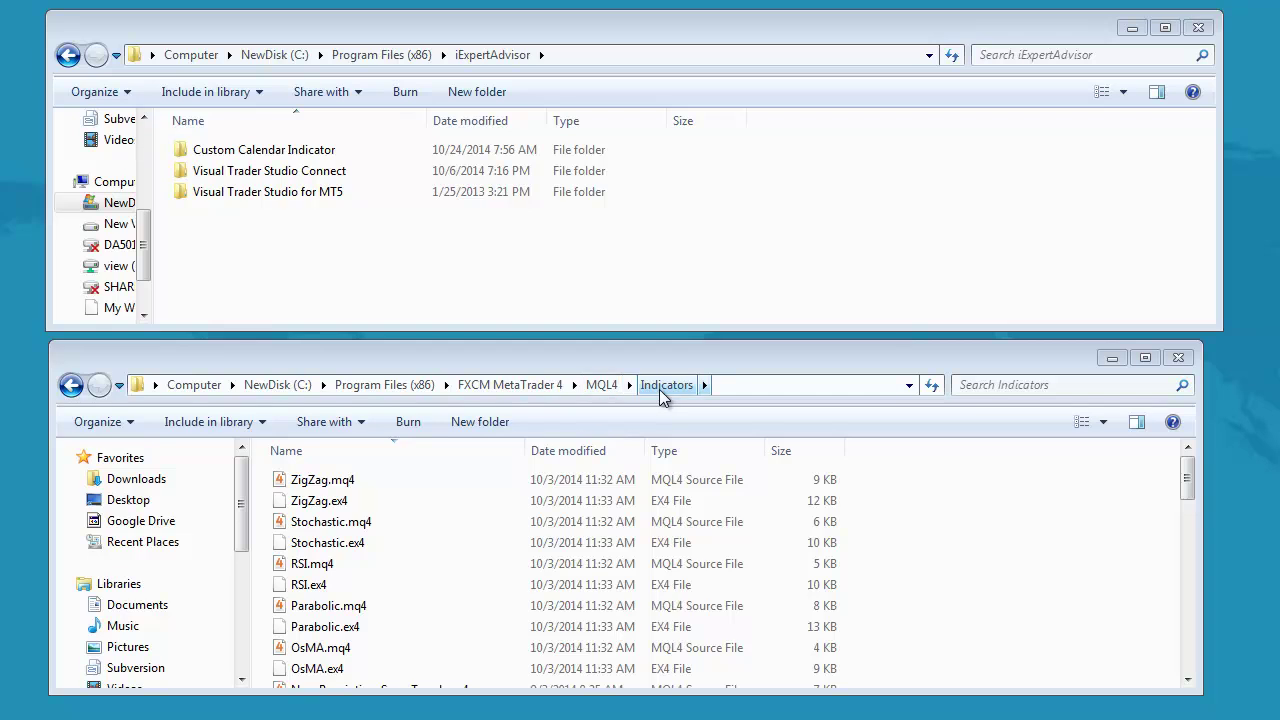
Drag Calendar.ex4 from Custom Calendar Indicator\MT4 Indicator into the MQL4\Indicators folder.
{"action": "double_click", "coordinate": [323, 153]}
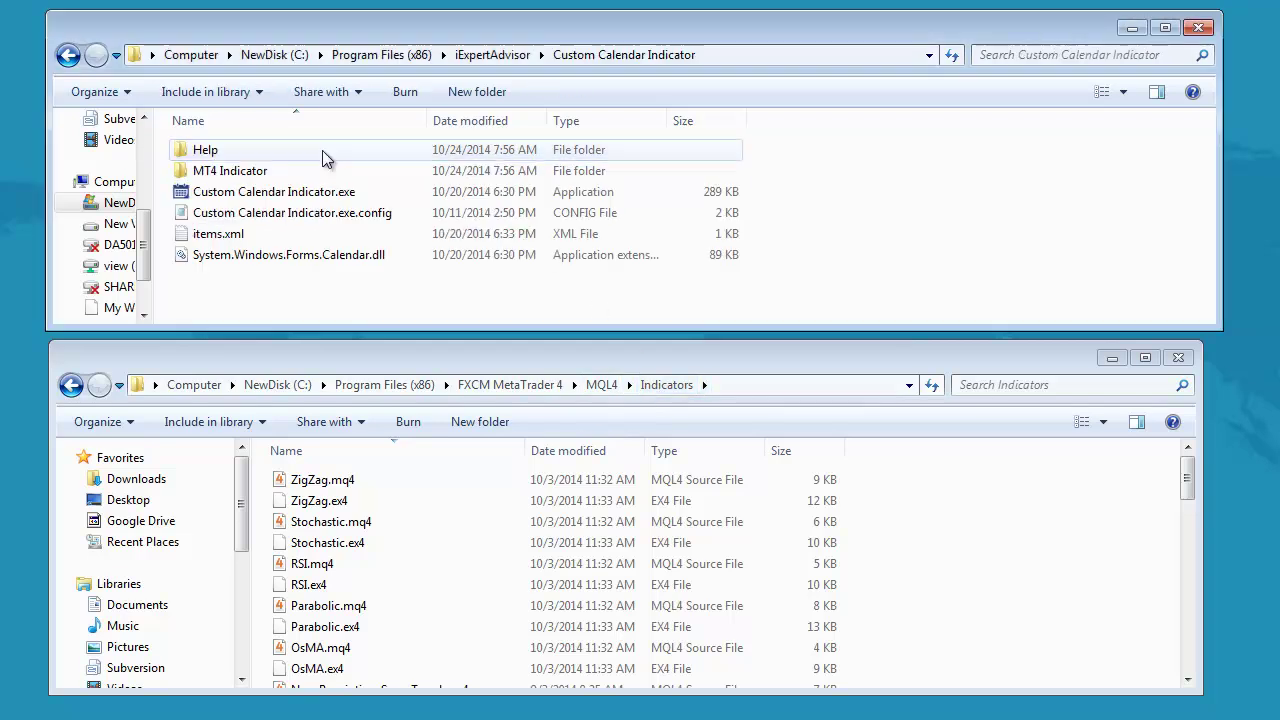
{"action": "double_click", "coordinate": [254, 176]}
{"action": "left_click", "coordinate": [227, 154]}
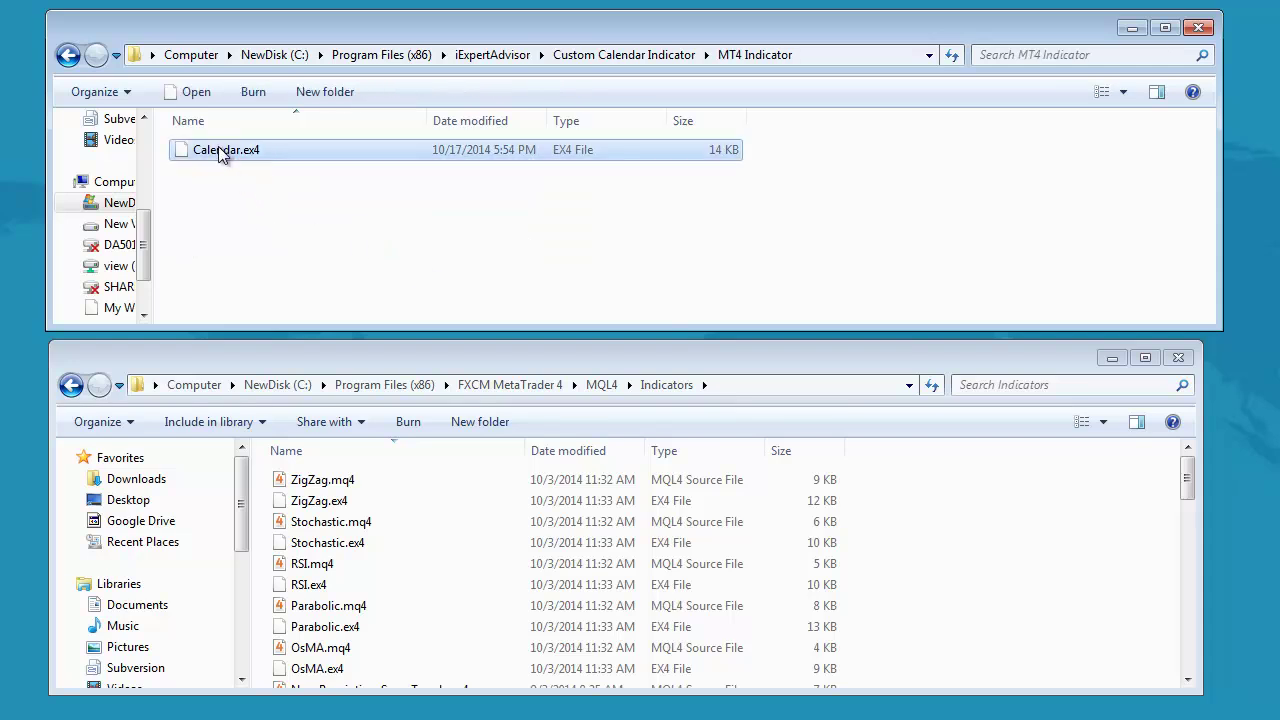
{"action": "left_click_drag", "start_coordinate": [218, 146], "coordinate": [451, 547]}
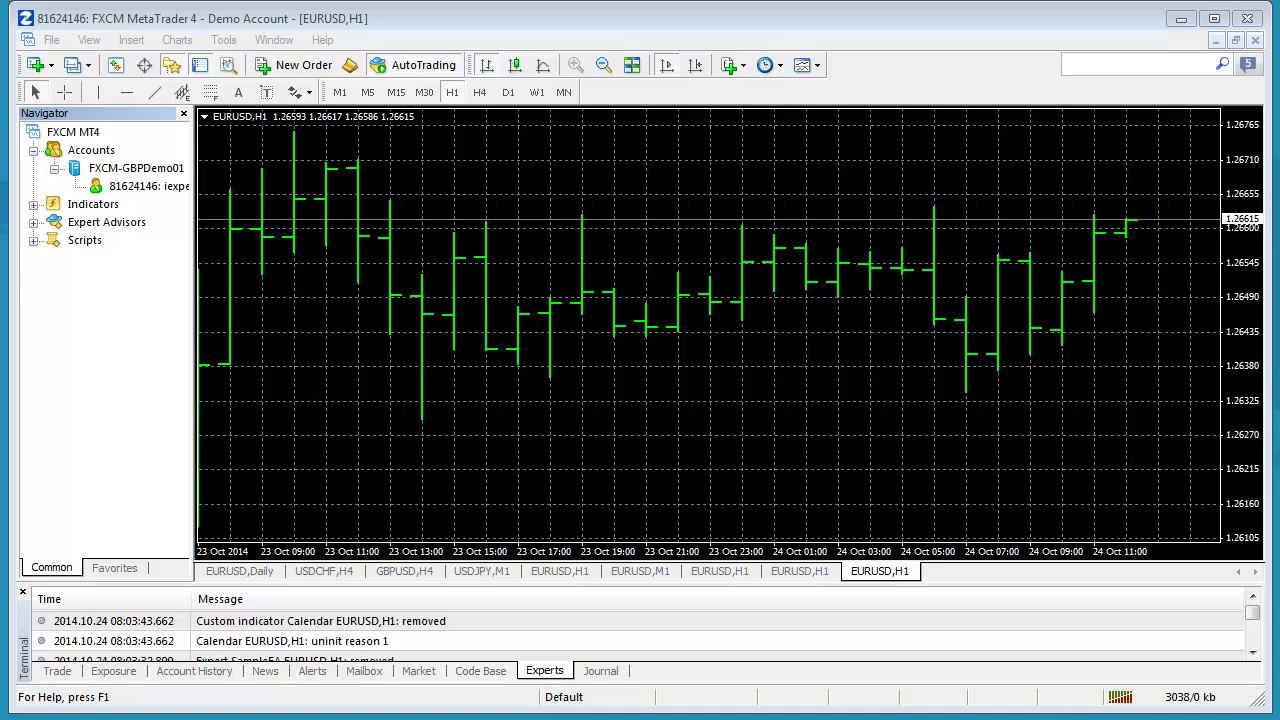
Add the Calendar custom indicator from the Navigator to the EURUSD H1 chart.
{"action": "left_click", "coordinate": [33, 205]}
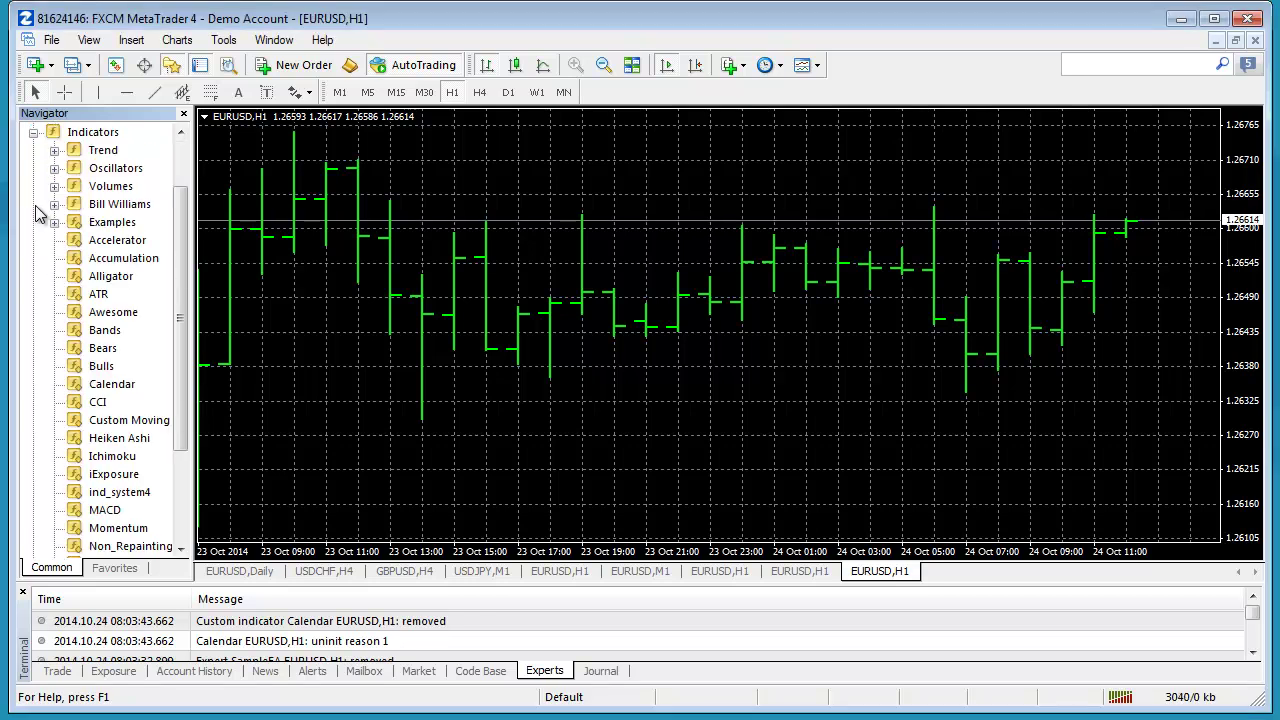
{"action": "left_click_drag", "start_coordinate": [179, 308], "coordinate": [178, 338]}
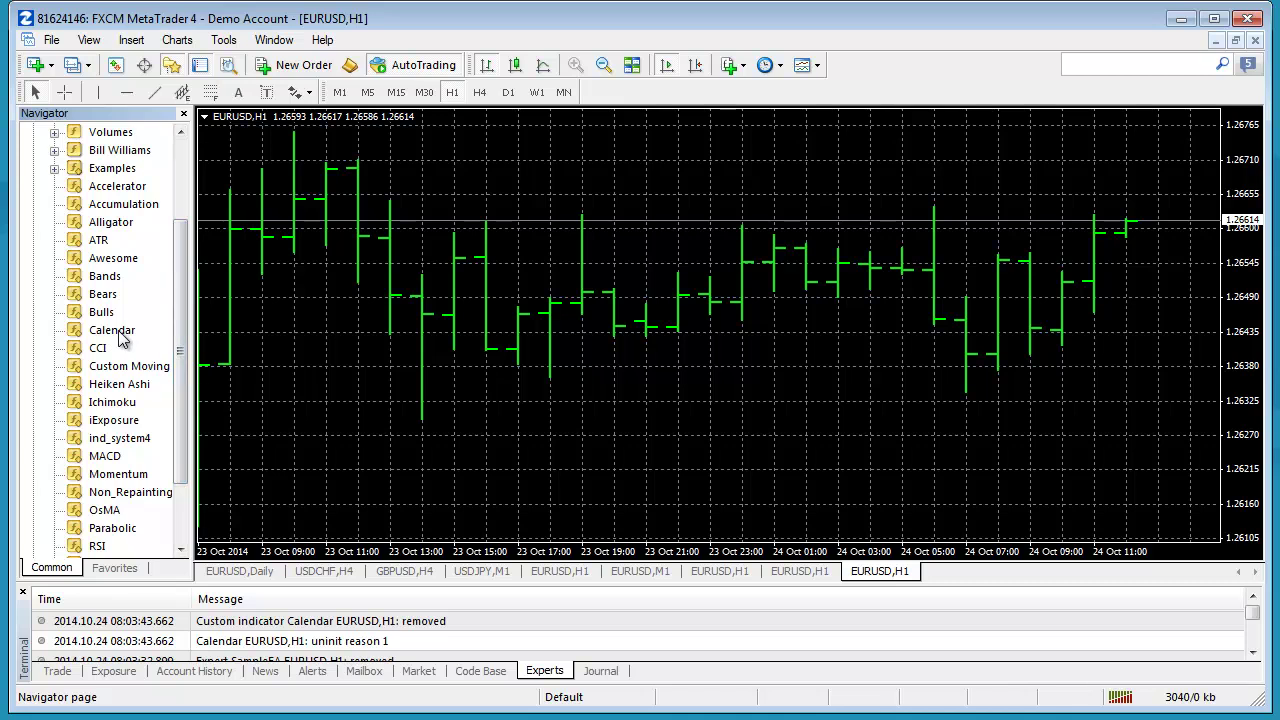
{"action": "left_click", "coordinate": [118, 338]}
{"action": "double_click", "coordinate": [118, 338]}
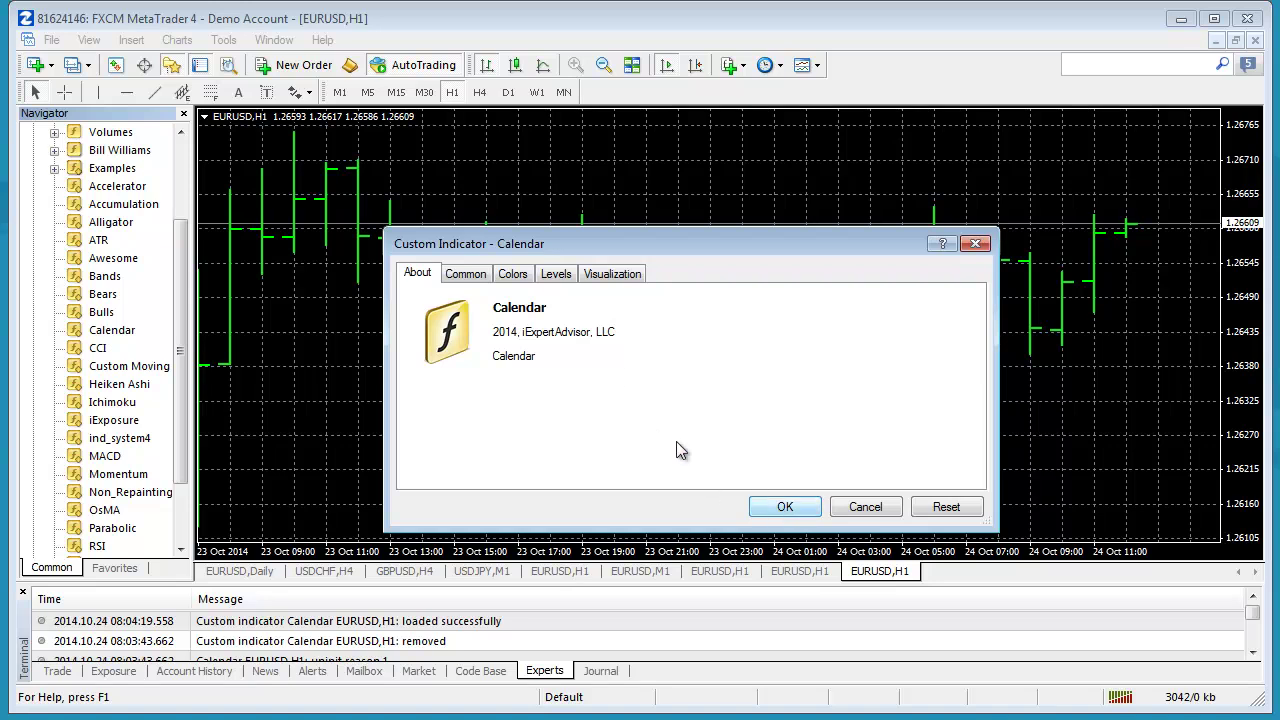
{"action": "left_click", "coordinate": [785, 507]}
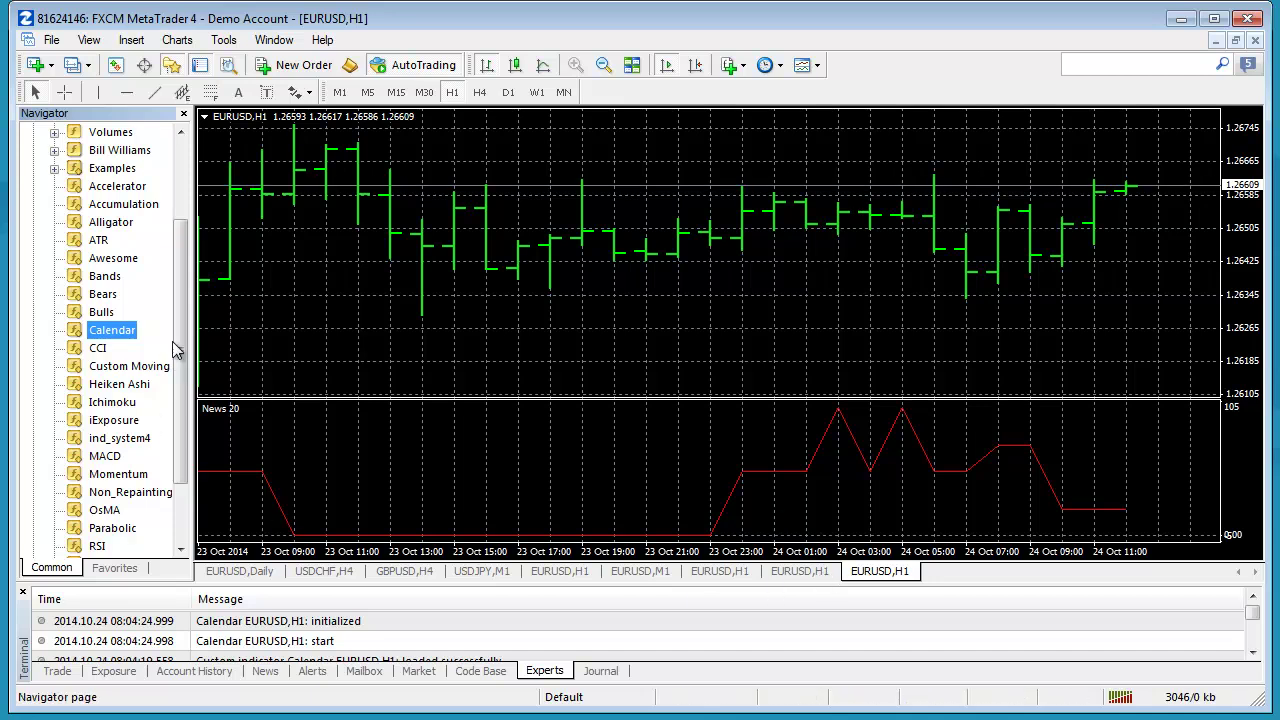
Attach SampleEA from Expert Advisors to the EURUSD H1 chart and confirm running it.
{"action": "scroll", "coordinate": [134, 262], "scroll_direction": "up", "scroll_amount": 3}
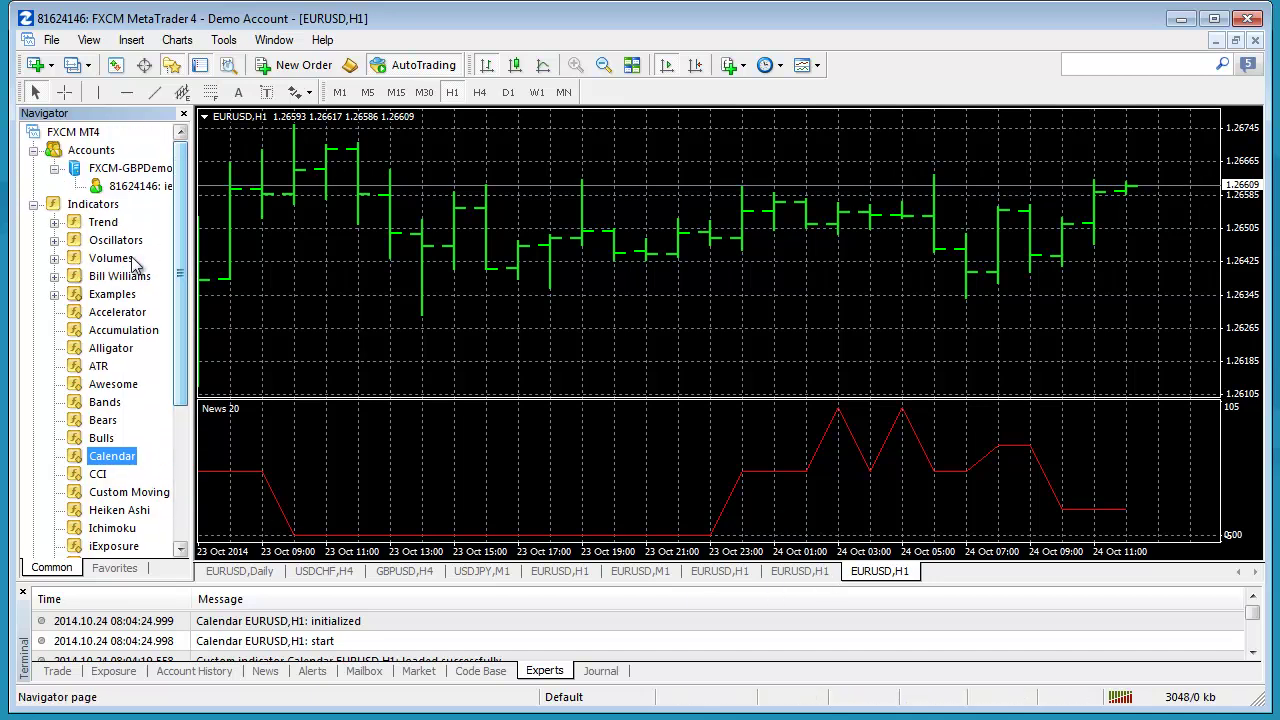
{"action": "left_click", "coordinate": [33, 205]}
{"action": "left_click", "coordinate": [33, 222]}
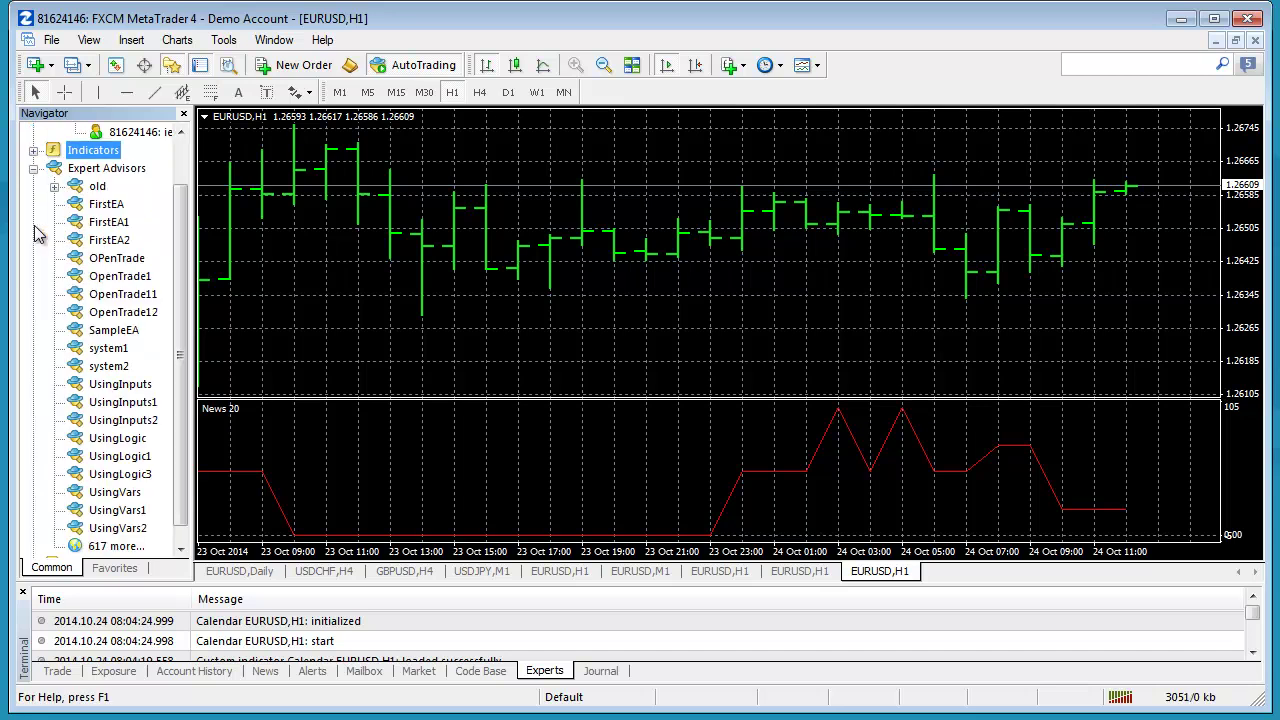
{"action": "double_click", "coordinate": [113, 330]}
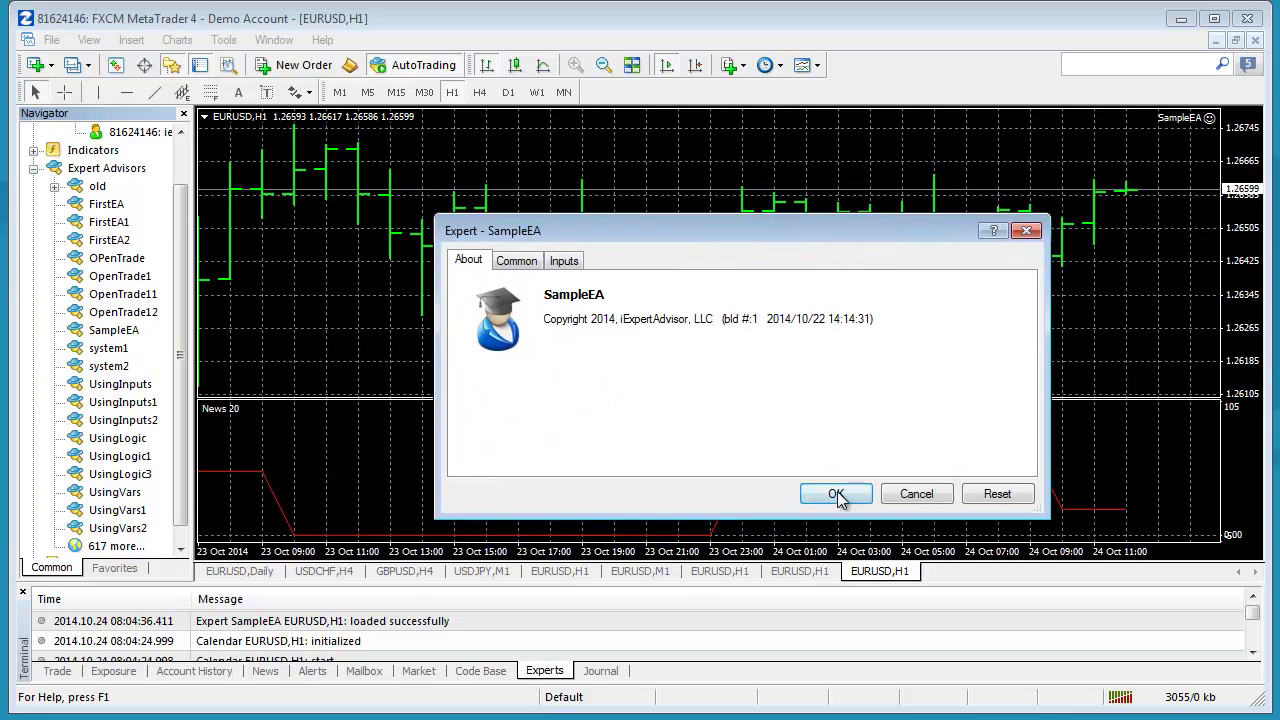
{"action": "left_click", "coordinate": [836, 494]}
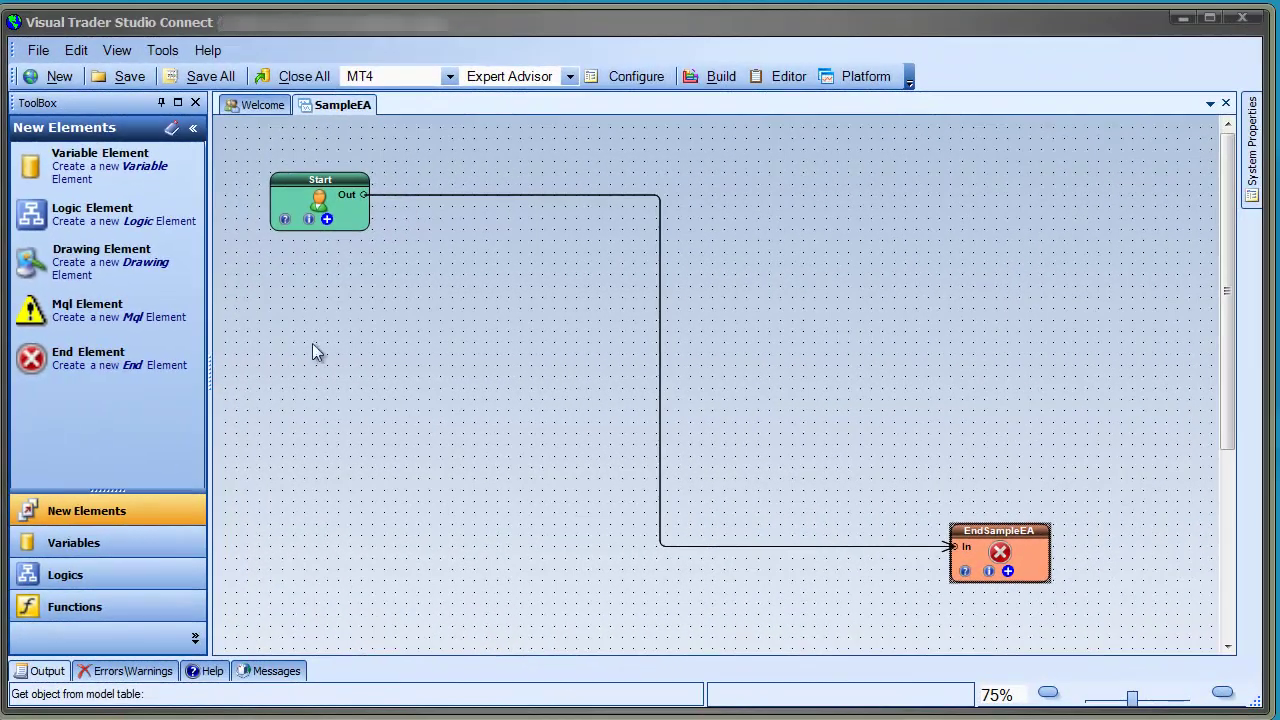
Reload Custom Indicators from MetaTrader in the function library and select Calendar.
{"action": "left_click", "coordinate": [97, 607]}
{"action": "left_click", "coordinate": [22, 174]}
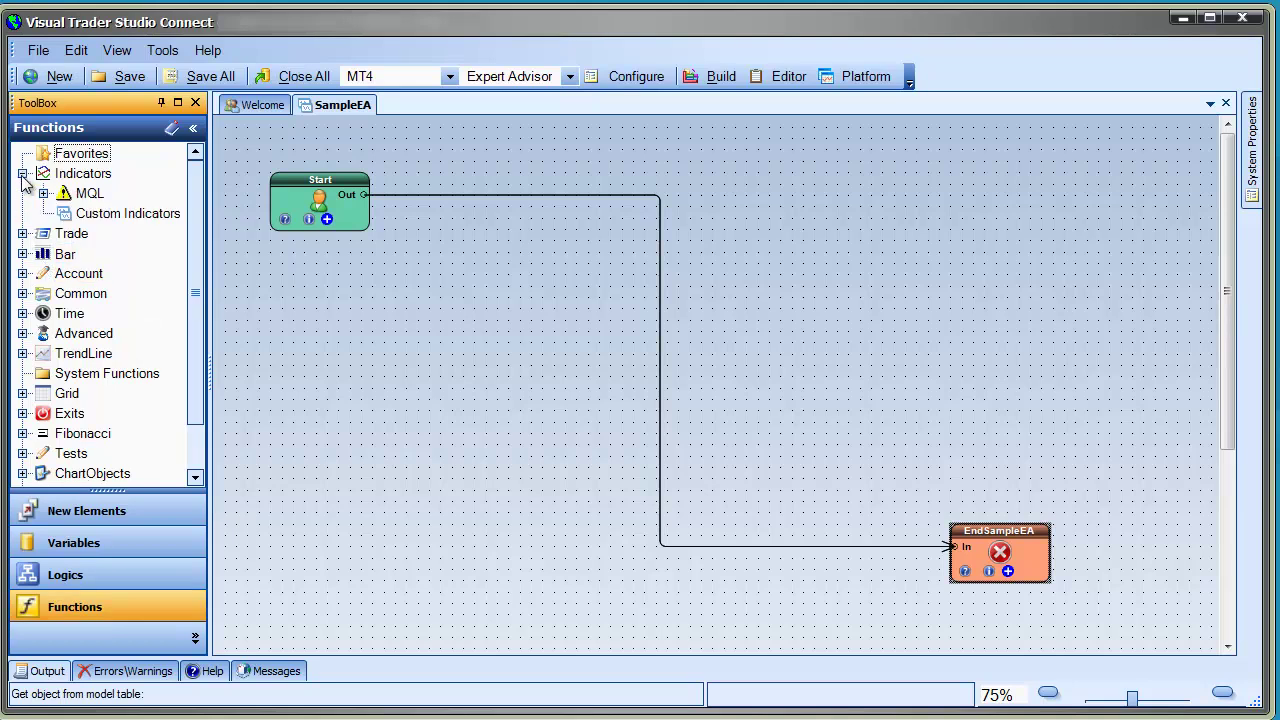
{"action": "left_click", "coordinate": [105, 215]}
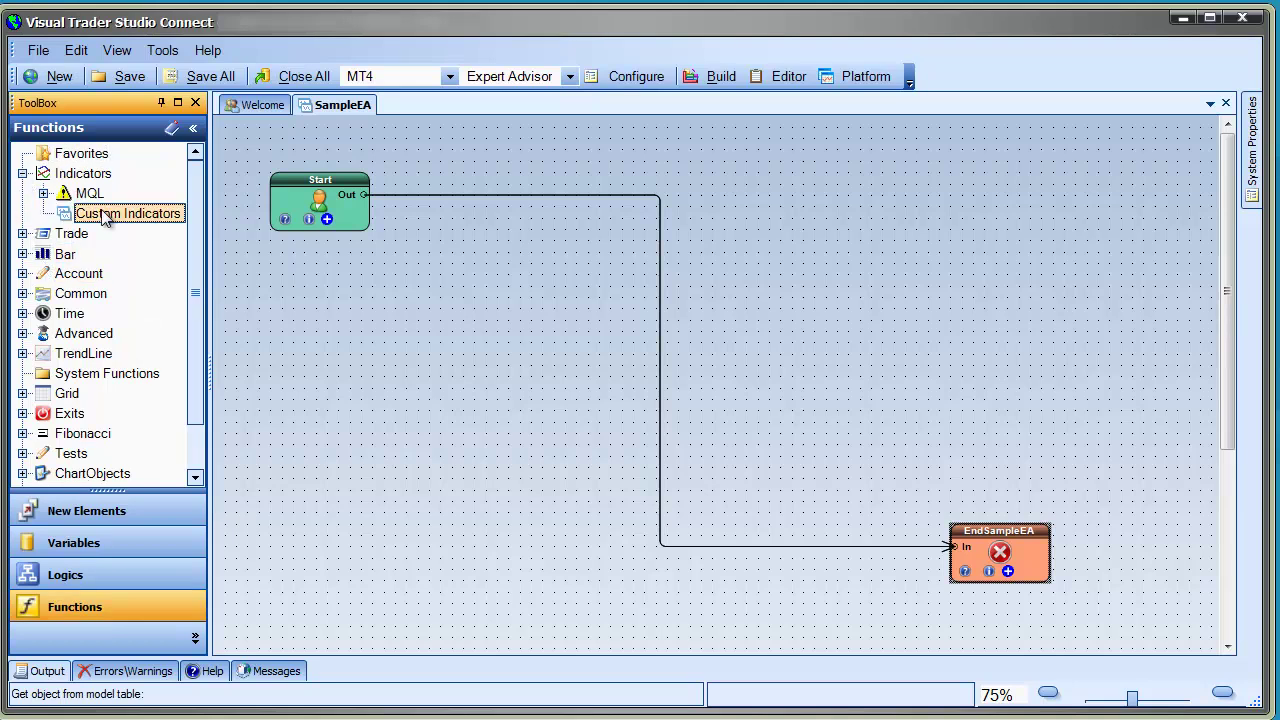
{"action": "double_click", "coordinate": [105, 218]}
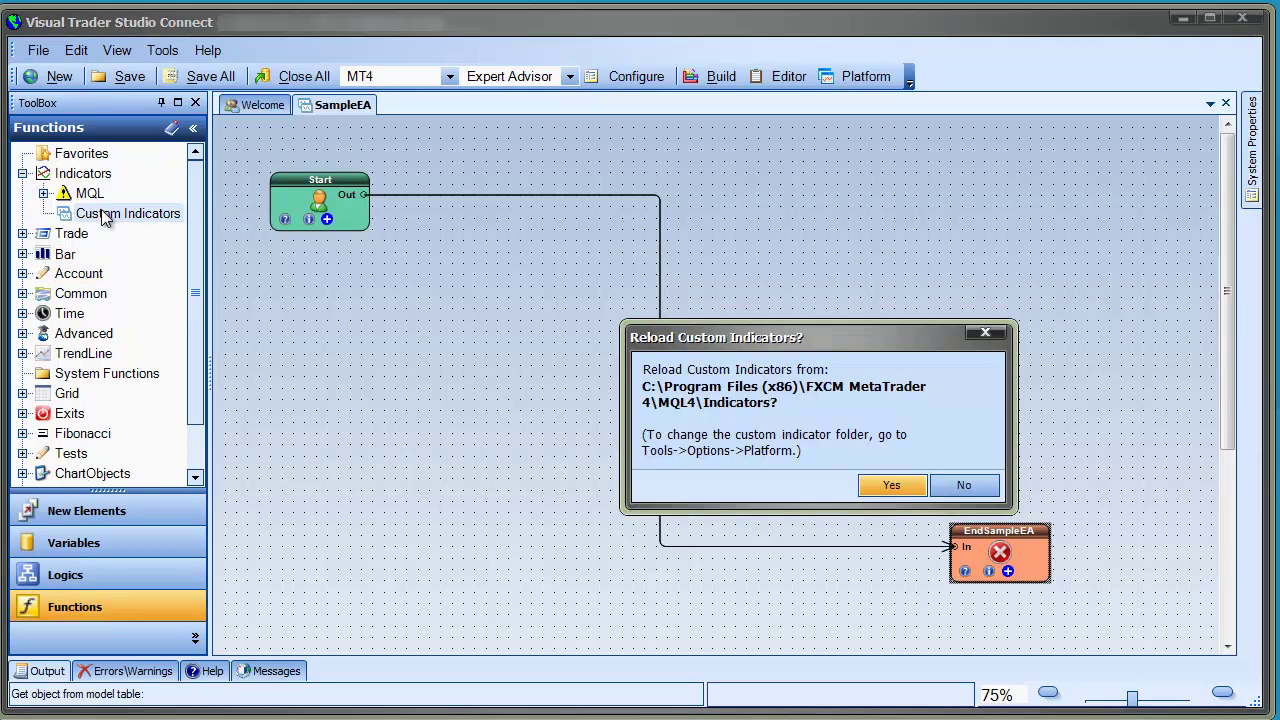
{"action": "left_click", "coordinate": [880, 484]}
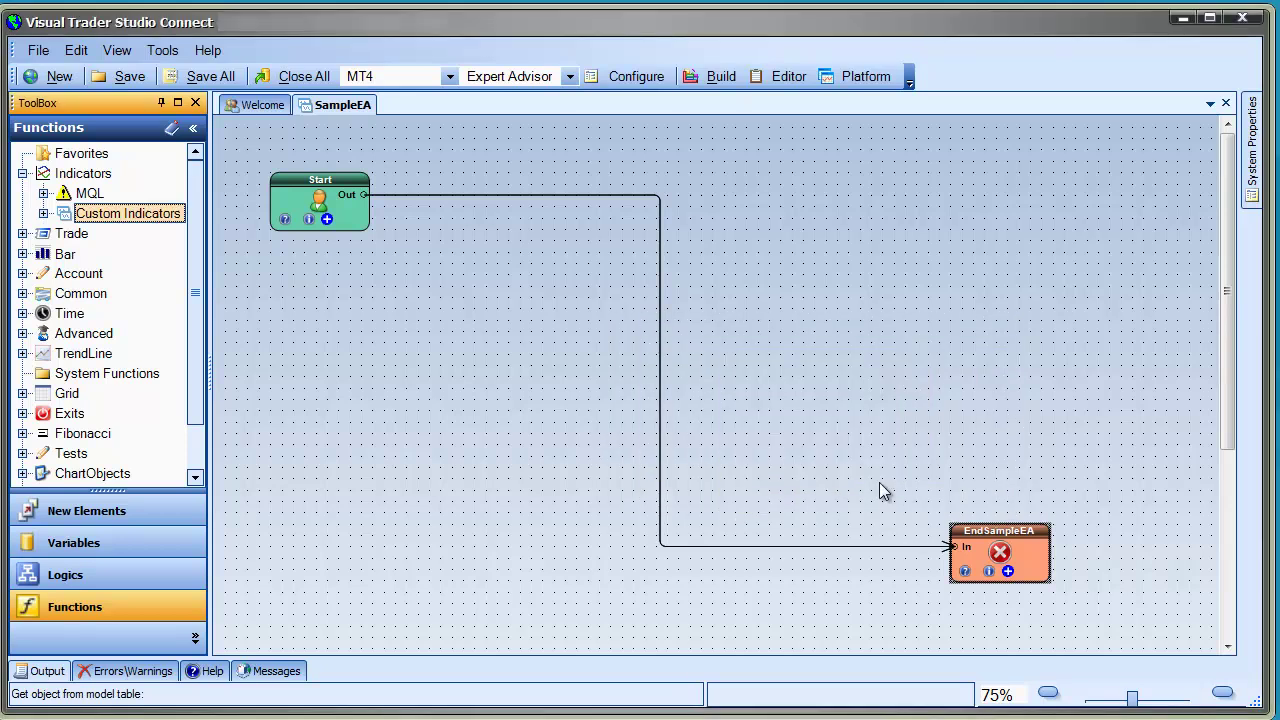
{"action": "left_click", "coordinate": [44, 214]}
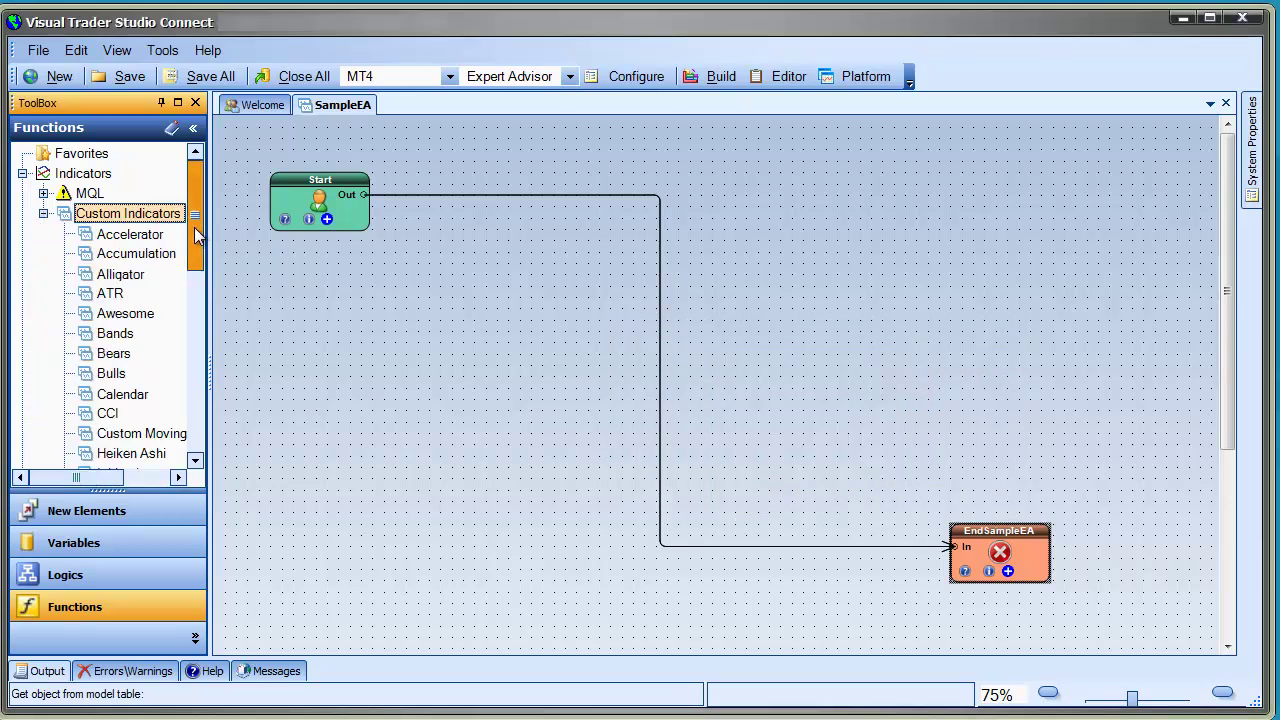
{"action": "left_click_drag", "start_coordinate": [195, 215], "coordinate": [195, 241]}
{"action": "left_click", "coordinate": [140, 318]}
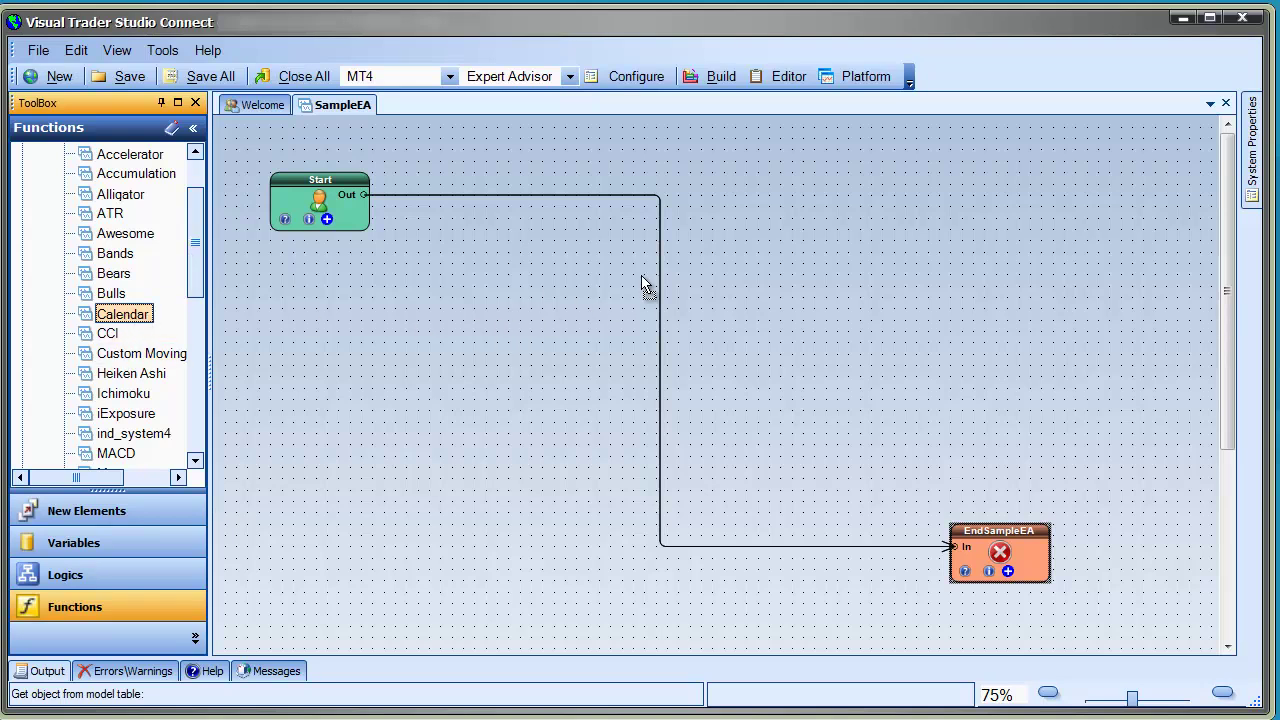
Place a Calendar1 node linked between Start and EndSampleEA, with mode CAL_RED.
{"action": "left_click_drag", "start_coordinate": [519, 318], "coordinate": [645, 286]}
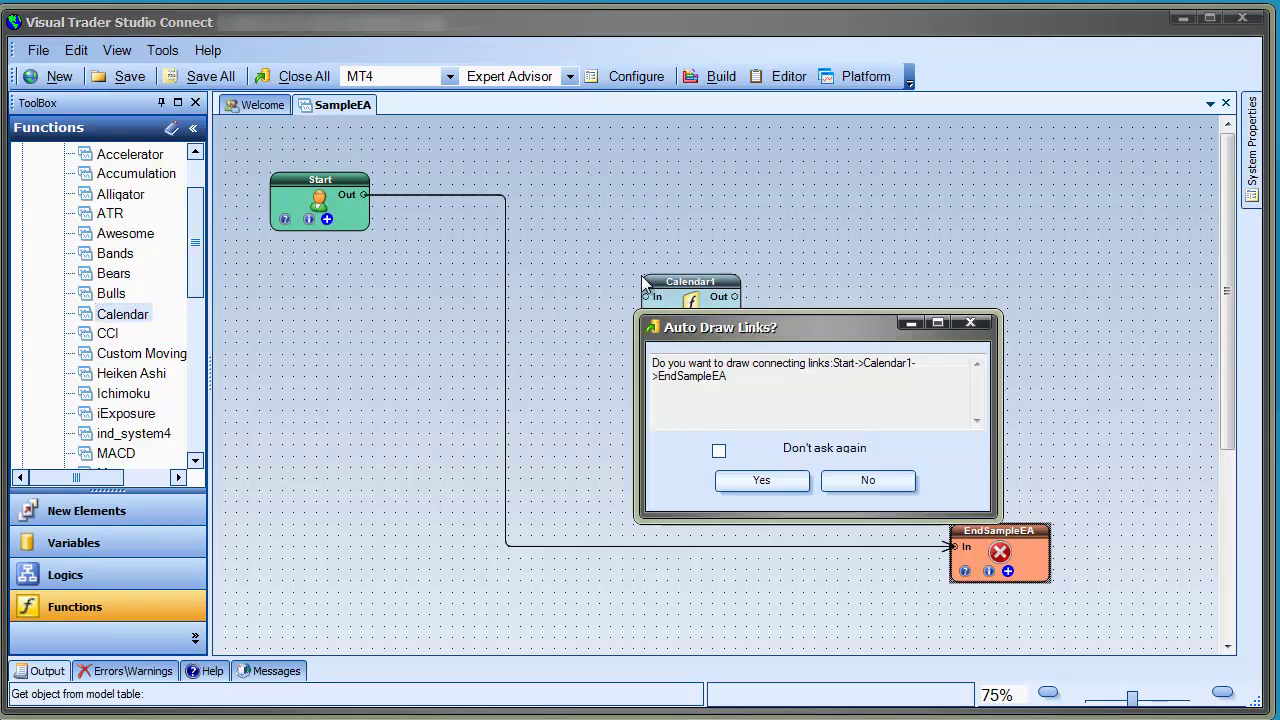
{"action": "left_click", "coordinate": [757, 482]}
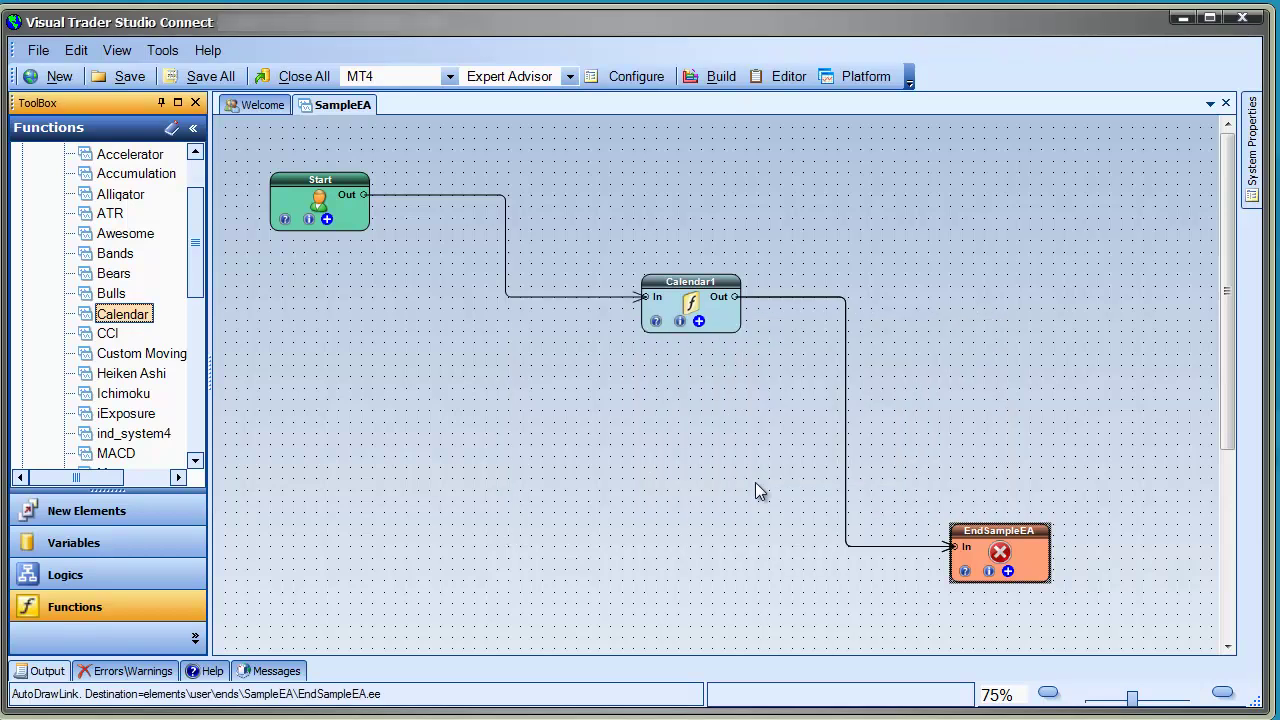
{"action": "left_click", "coordinate": [698, 322]}
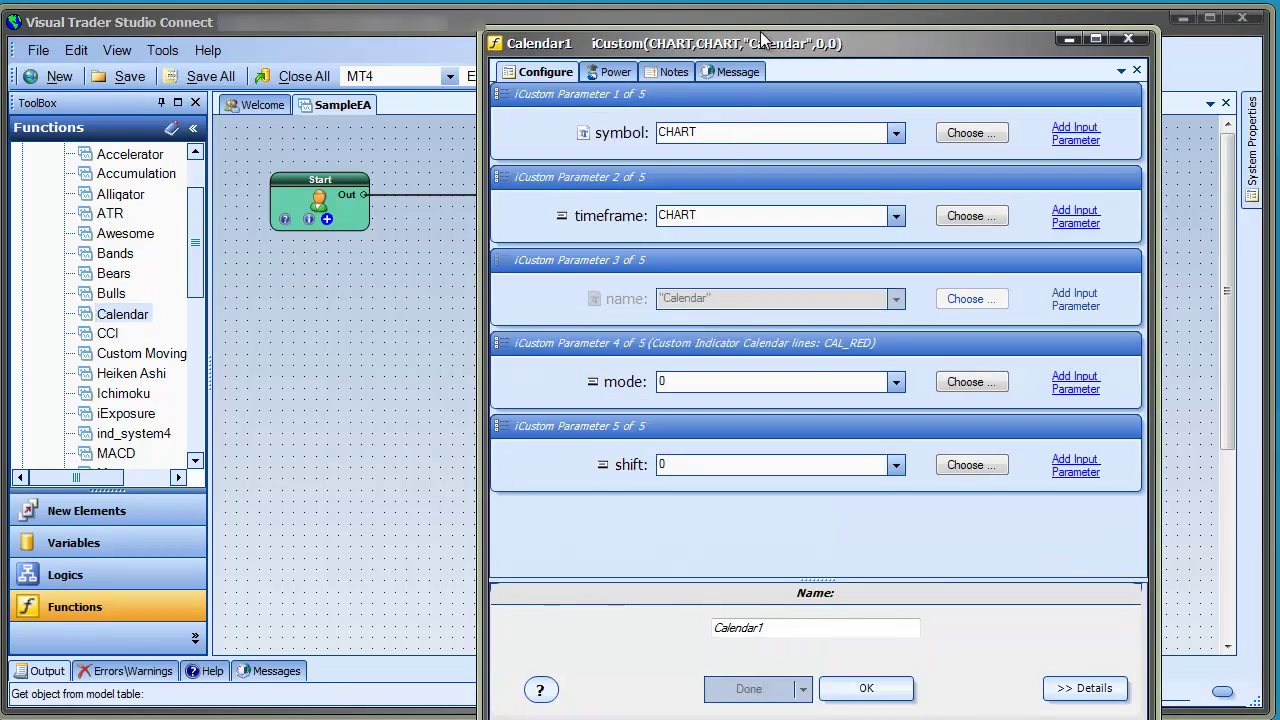
{"action": "left_click_drag", "start_coordinate": [770, 40], "coordinate": [771, 163]}
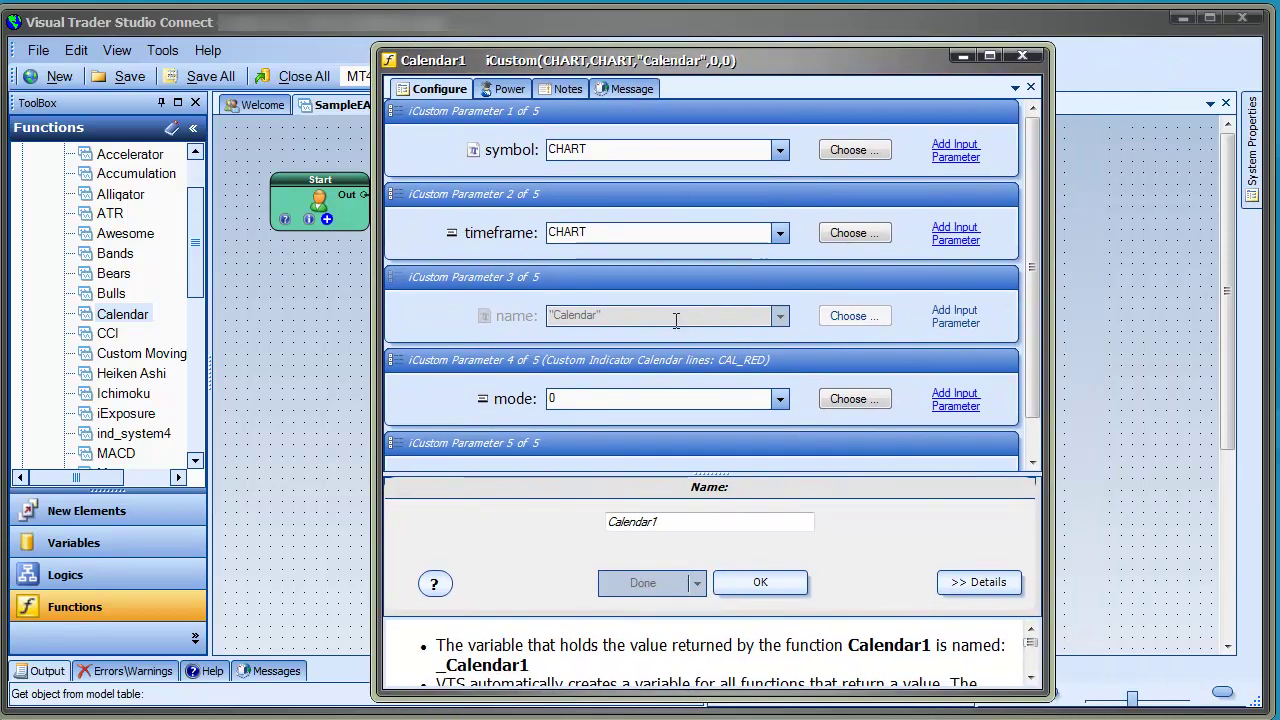
{"action": "left_click", "coordinate": [780, 399]}
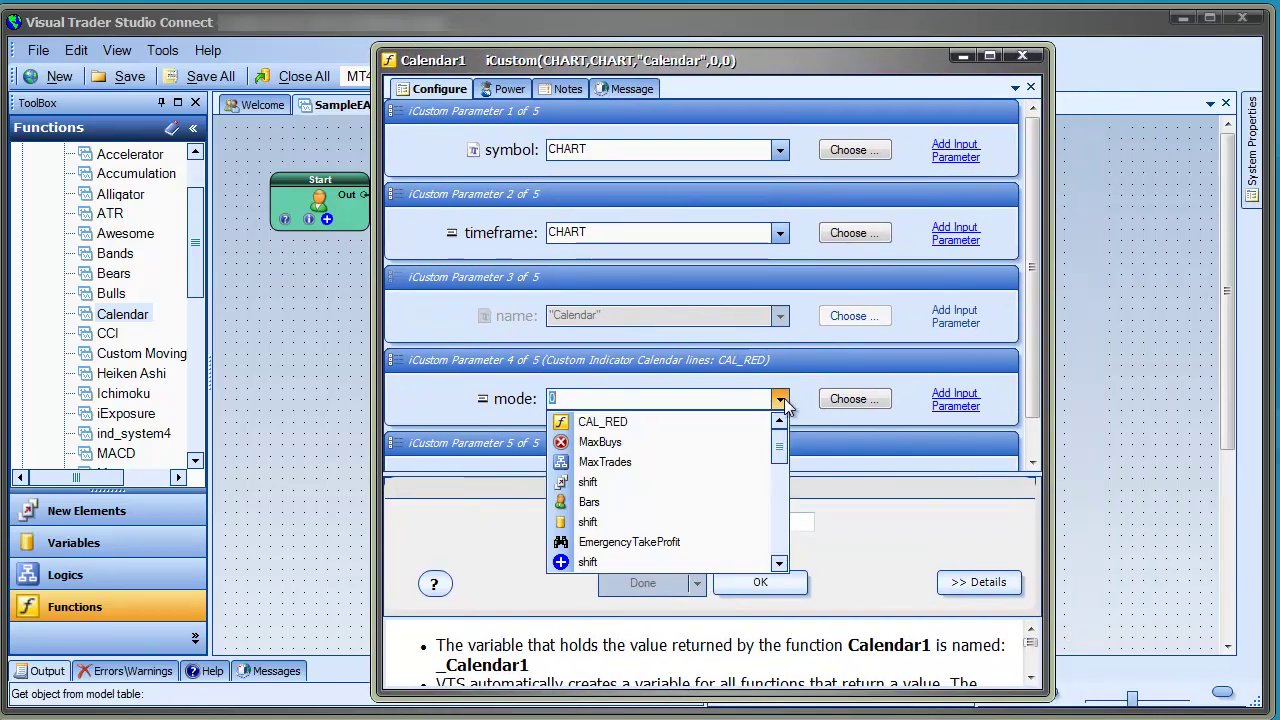
{"action": "left_click", "coordinate": [643, 424]}
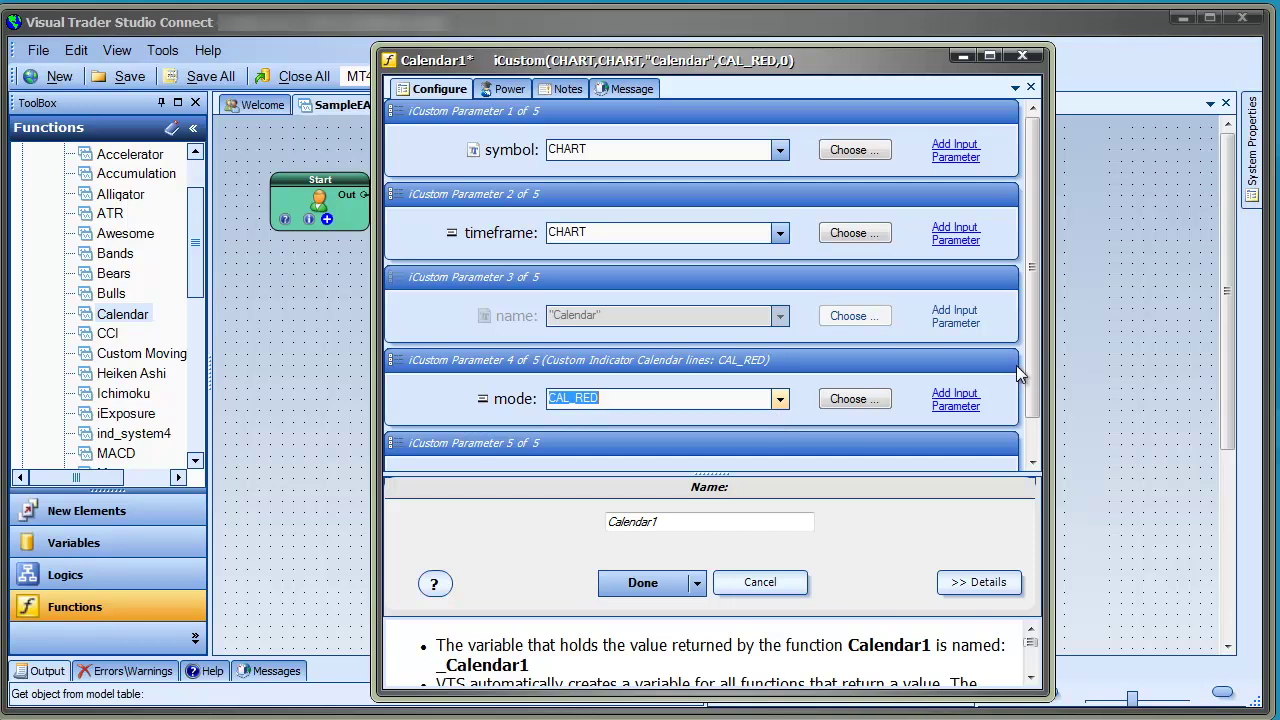
Set the Calendar1 shift to 1 and build SampleEA.
{"action": "scroll", "coordinate": [1033, 413], "scroll_direction": "down", "scroll_amount": 2}
{"action": "left_click", "coordinate": [779, 439]}
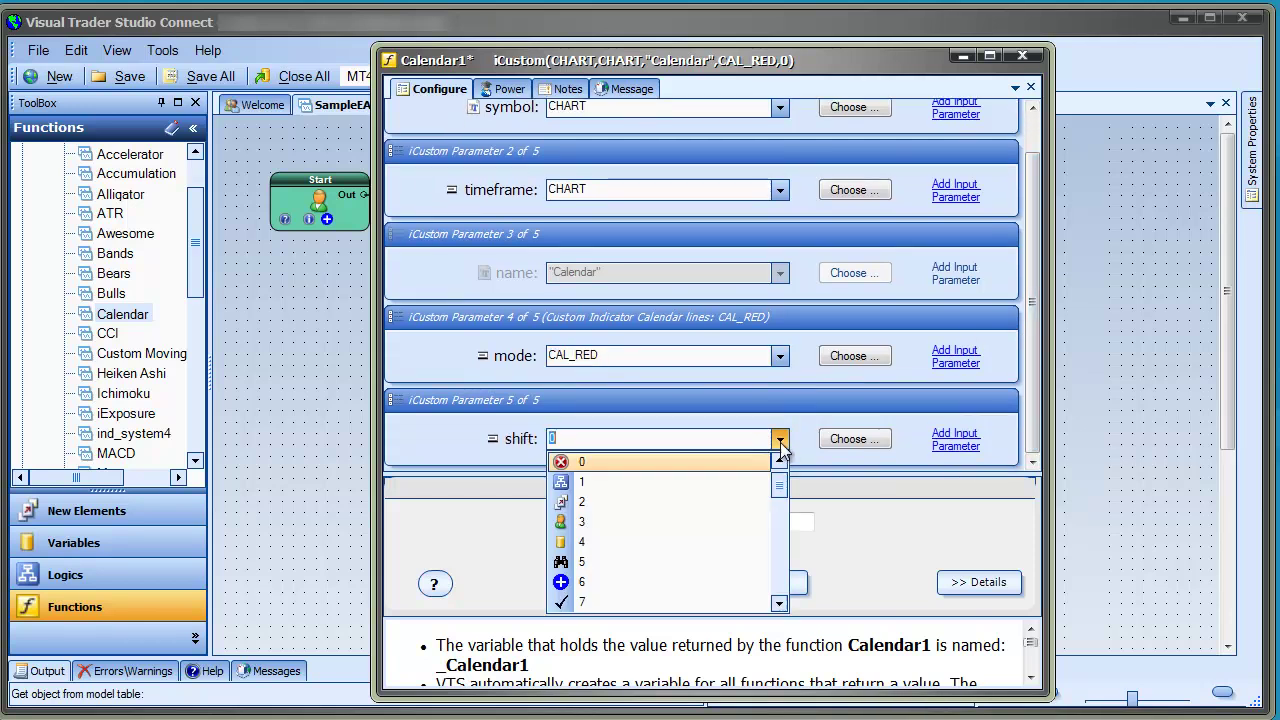
{"action": "left_click", "coordinate": [779, 461]}
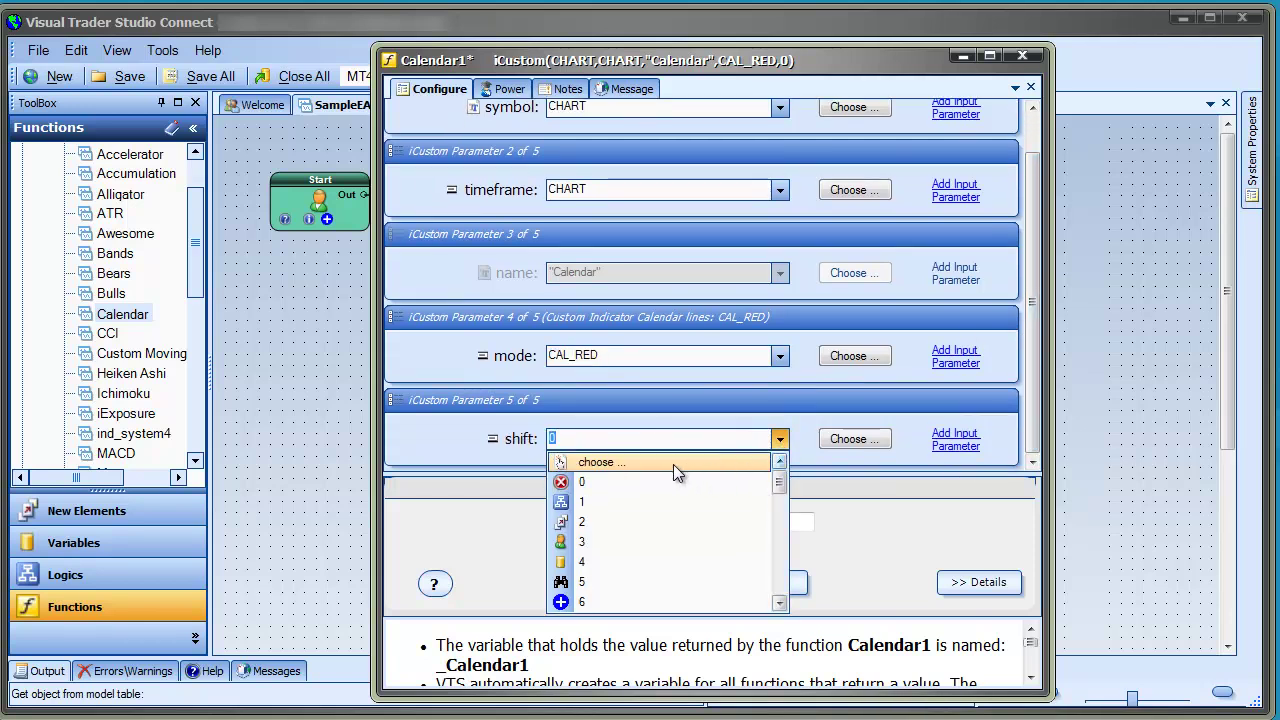
{"action": "left_click", "coordinate": [673, 464]}
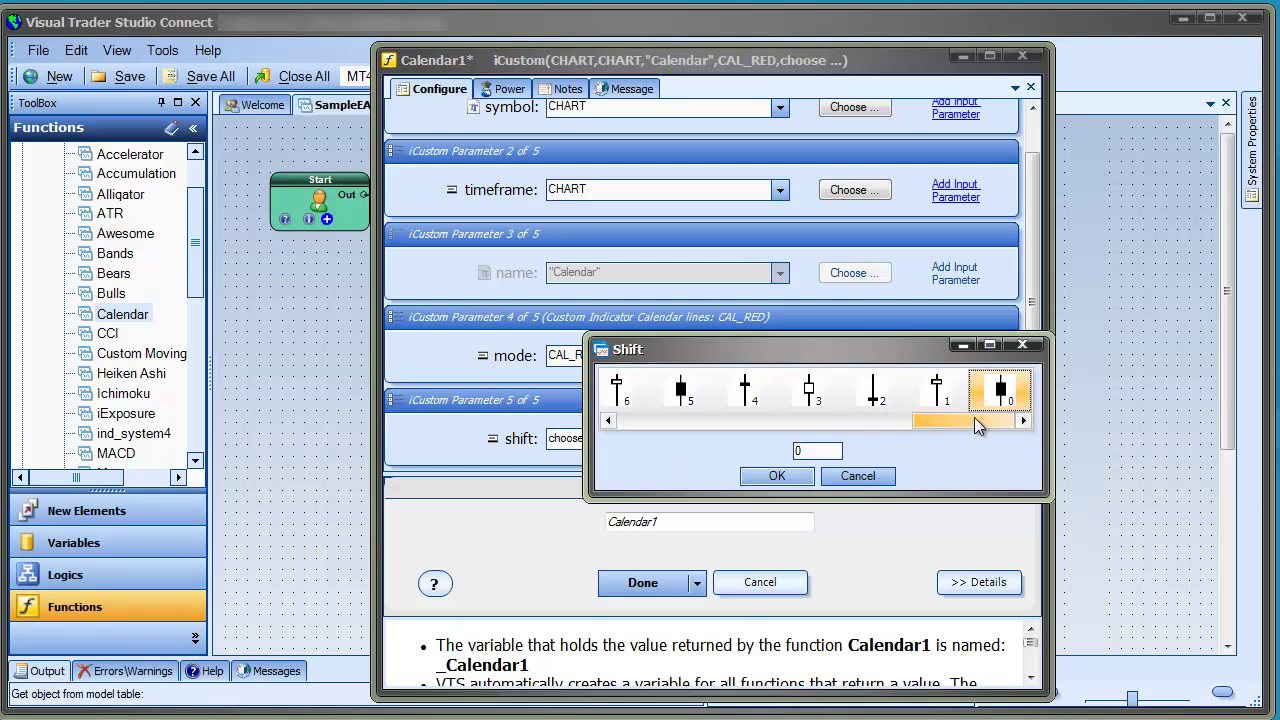
{"action": "left_click", "coordinate": [940, 392]}
{"action": "left_click", "coordinate": [787, 477]}
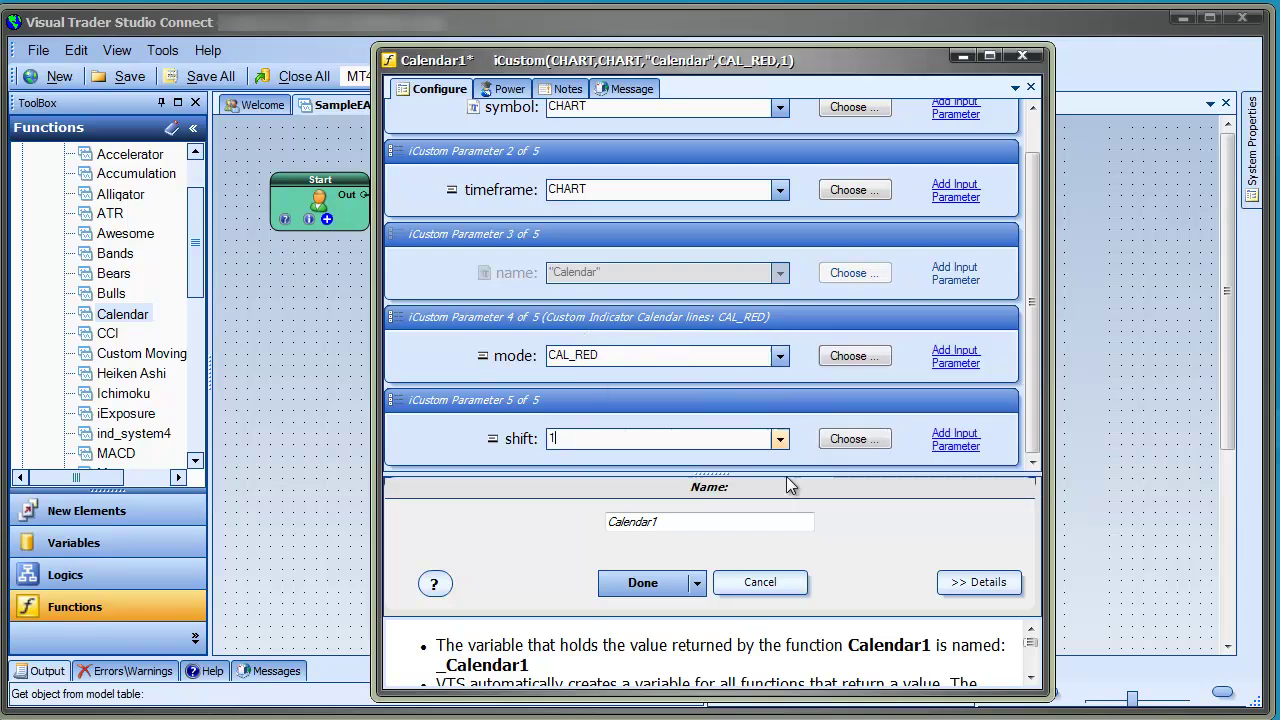
{"action": "left_click", "coordinate": [659, 580]}
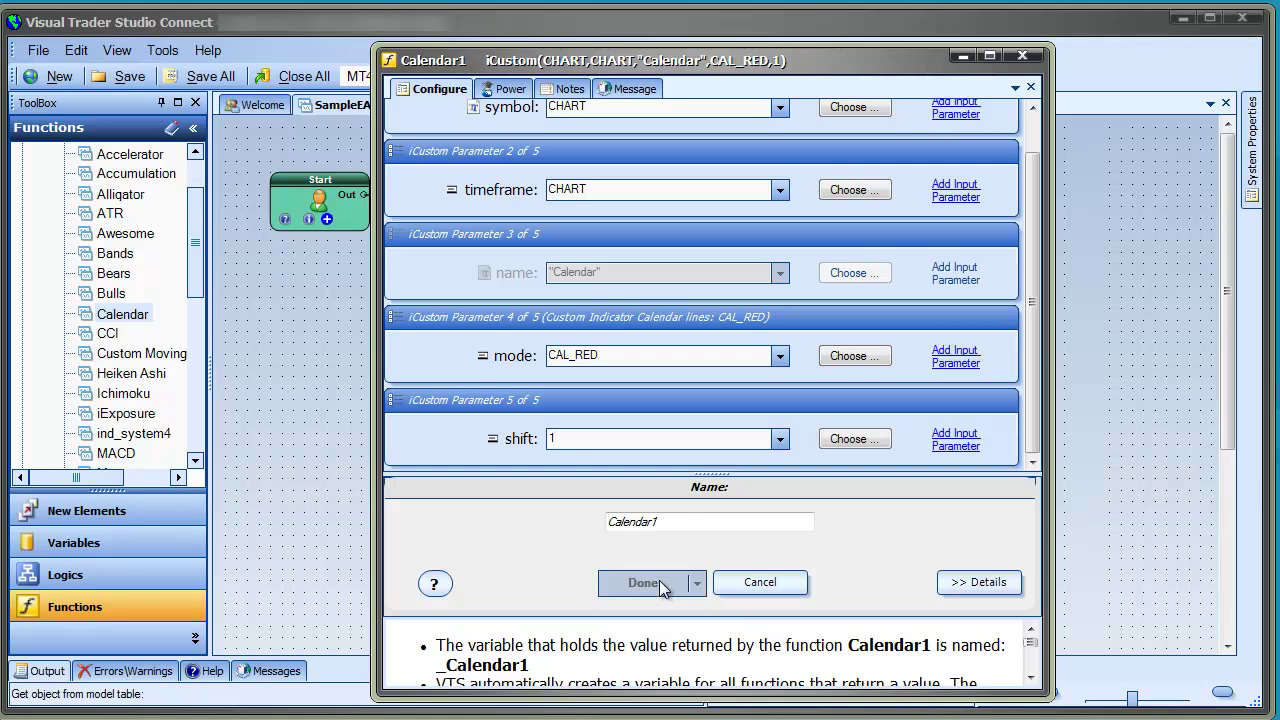
{"action": "left_click", "coordinate": [716, 76]}
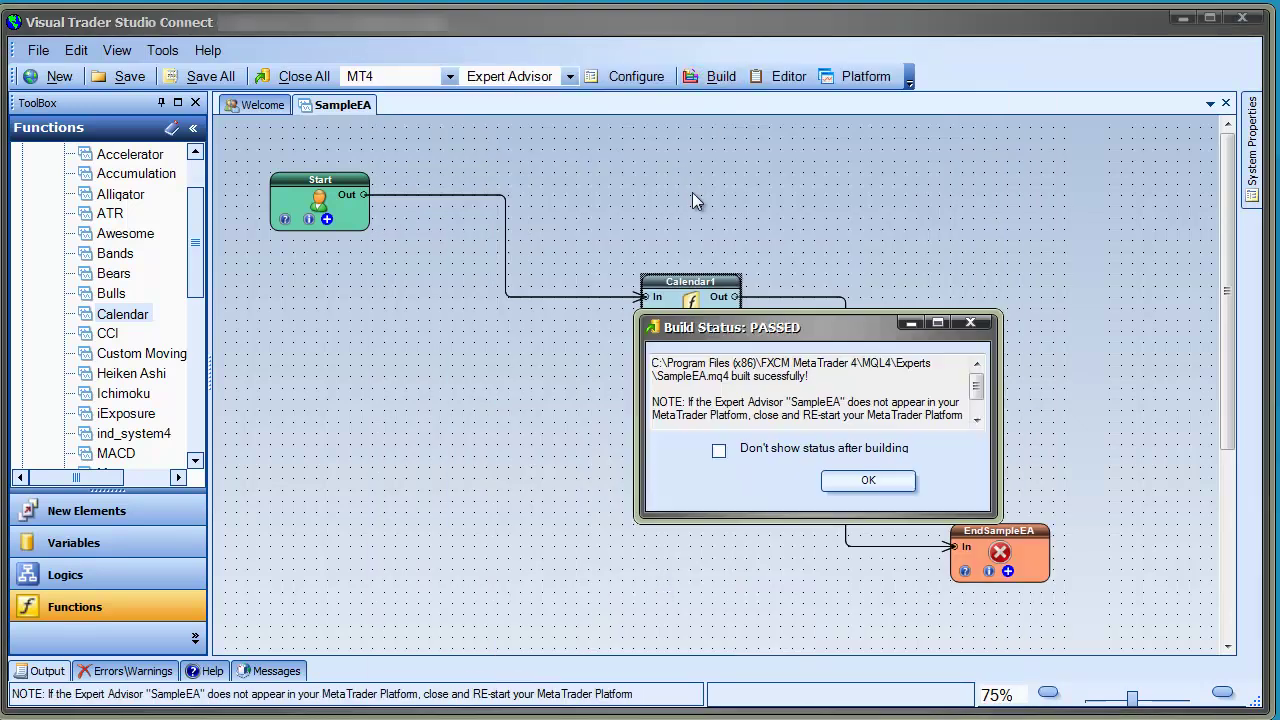
Dismiss the build report and embed MetaTrader 4 as a Platform tab showing the EURUSD H1 chart.
{"action": "left_click", "coordinate": [876, 480]}
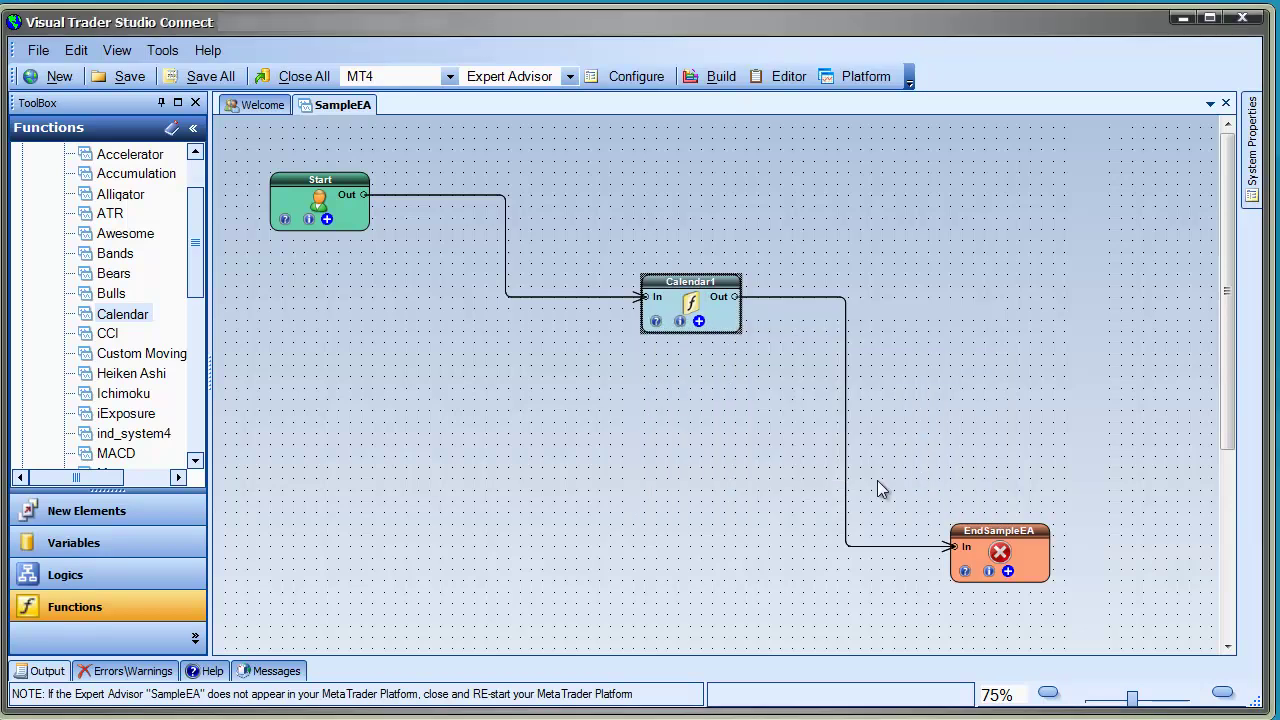
{"action": "left_click", "coordinate": [860, 82]}
{"action": "left_click", "coordinate": [714, 386]}
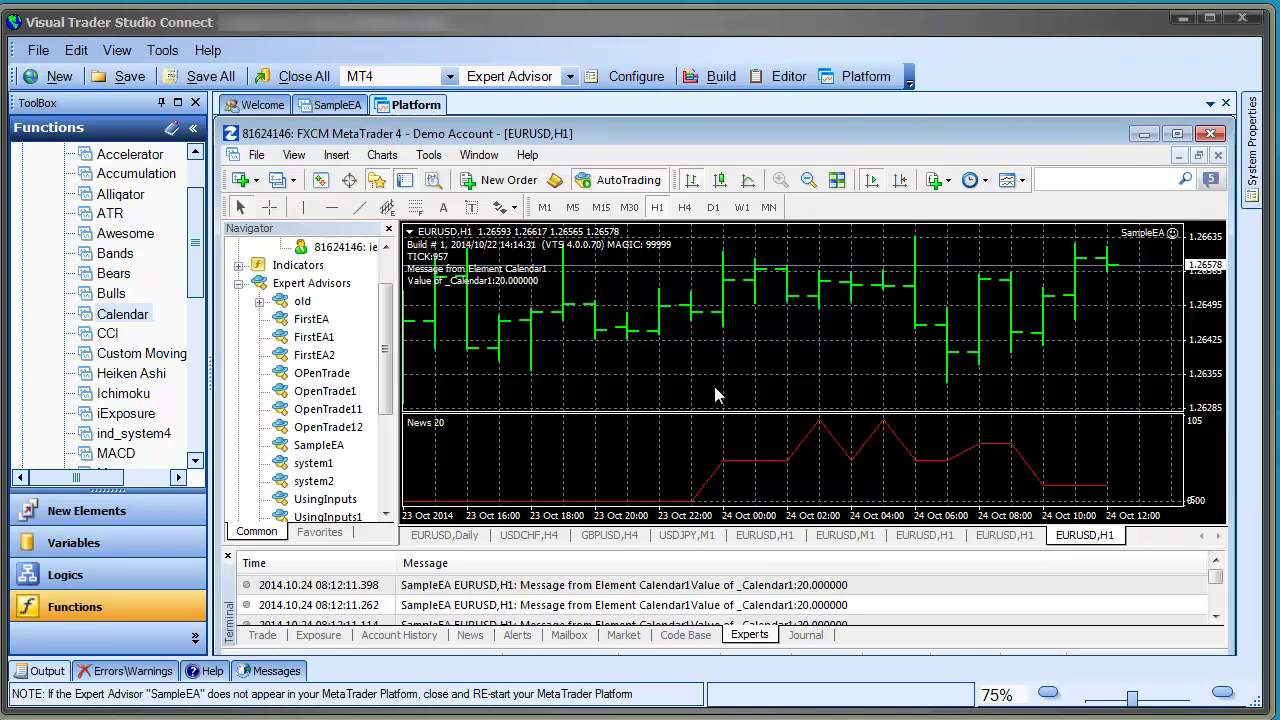